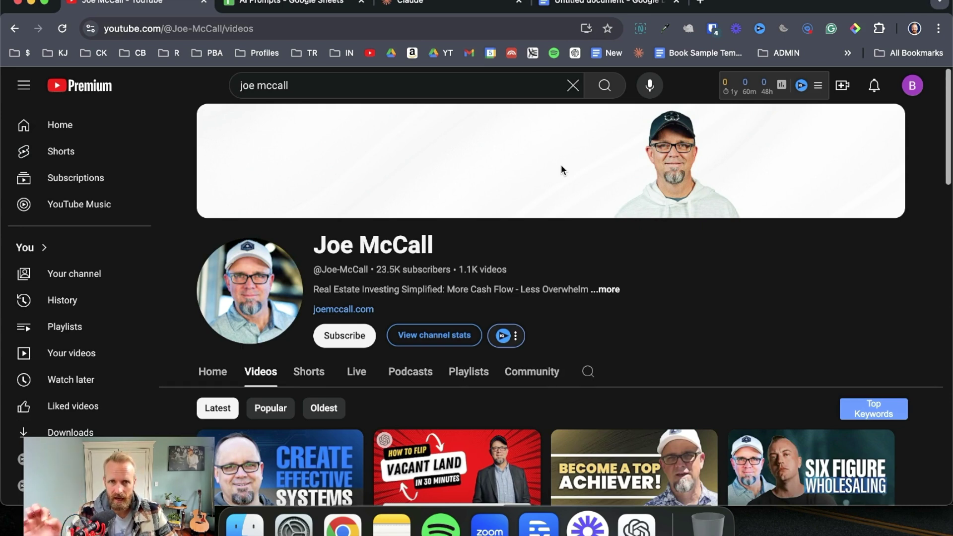
Glance at the new Claude chat, then return to the channel's Videos tab
{"action": "left_click", "coordinate": [466, 6]}
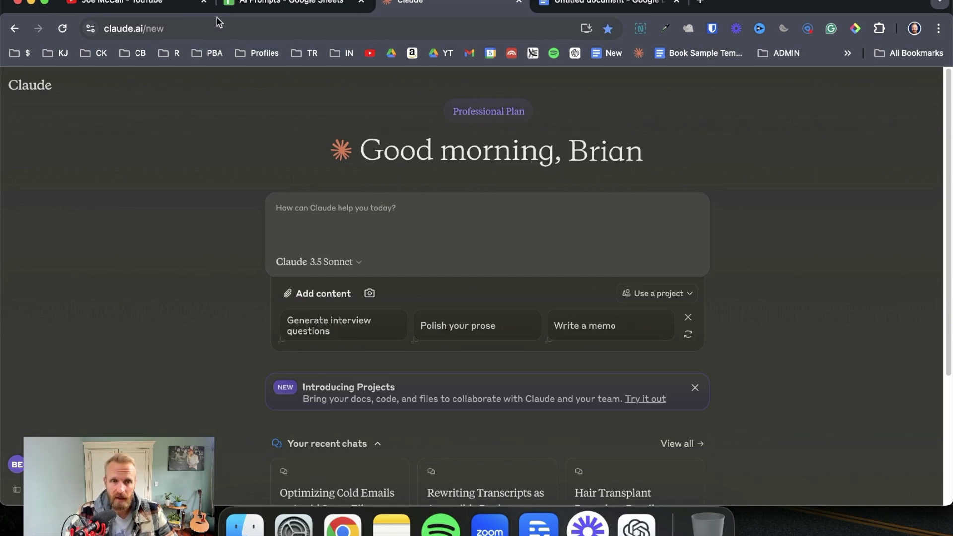
{"action": "left_click", "coordinate": [164, 6]}
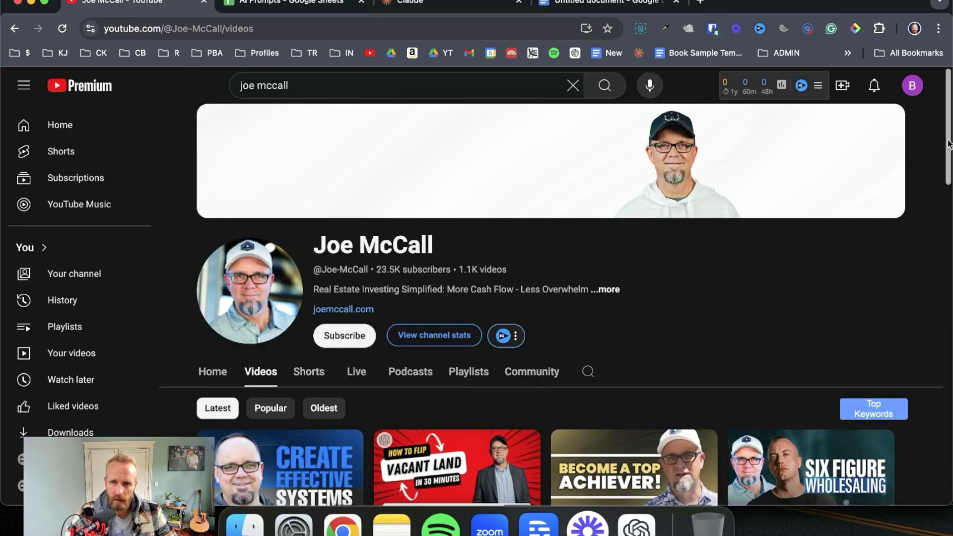
{"action": "left_click_drag", "start_coordinate": [948, 144], "coordinate": [944, 177]}
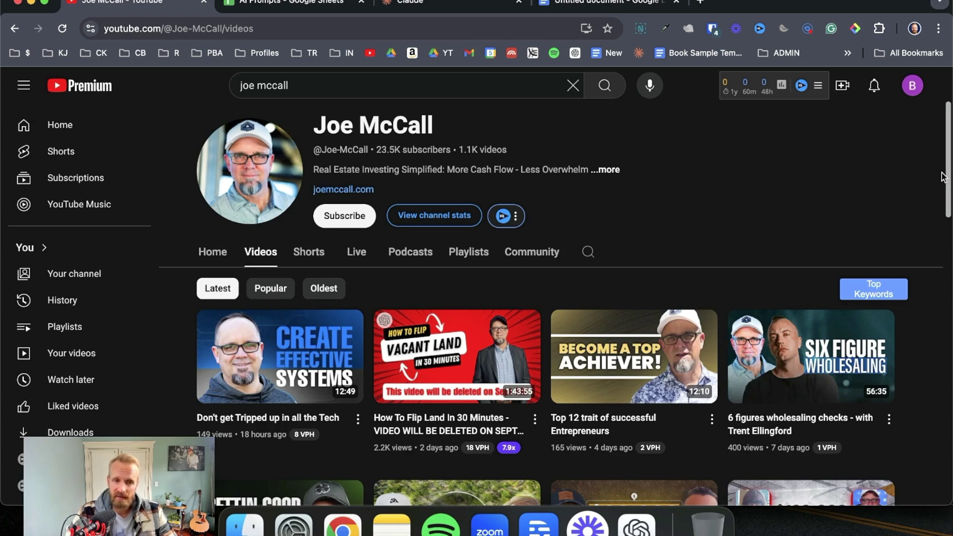
{"action": "scroll", "coordinate": [943, 177], "scroll_direction": "down", "scroll_amount": 1}
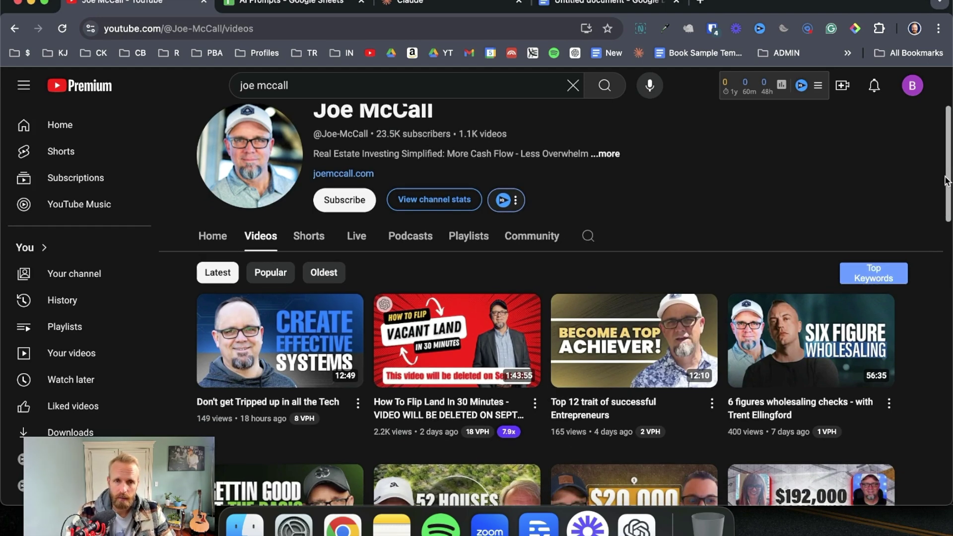
{"action": "scroll", "coordinate": [946, 181], "scroll_direction": "up", "scroll_amount": 1}
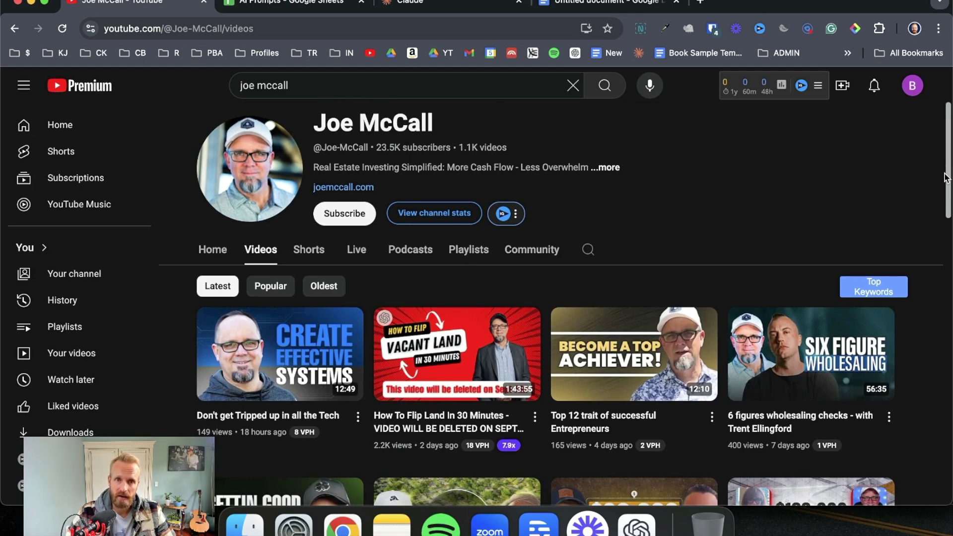
{"action": "left_click_drag", "start_coordinate": [944, 177], "coordinate": [936, 144]}
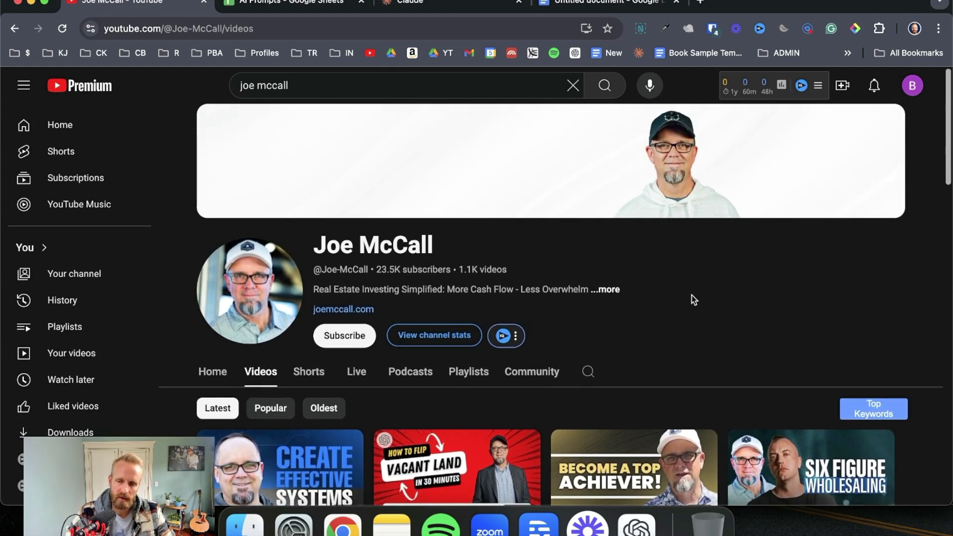
Scroll down the Latest uploads until 'The Easiest Way To Raise Private Money' appears
{"action": "scroll", "coordinate": [693, 275], "scroll_direction": "down", "scroll_amount": 3}
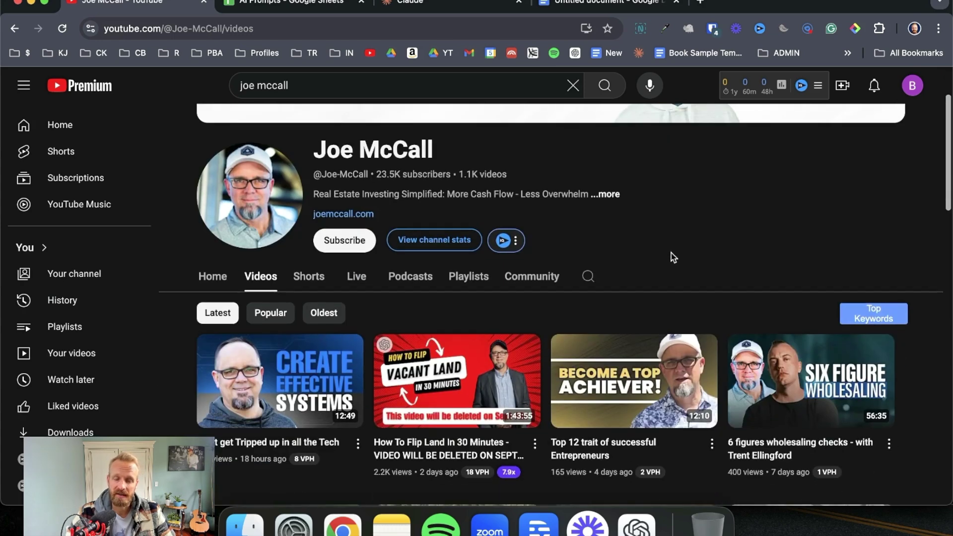
{"action": "scroll", "coordinate": [657, 251], "scroll_direction": "down", "scroll_amount": 1}
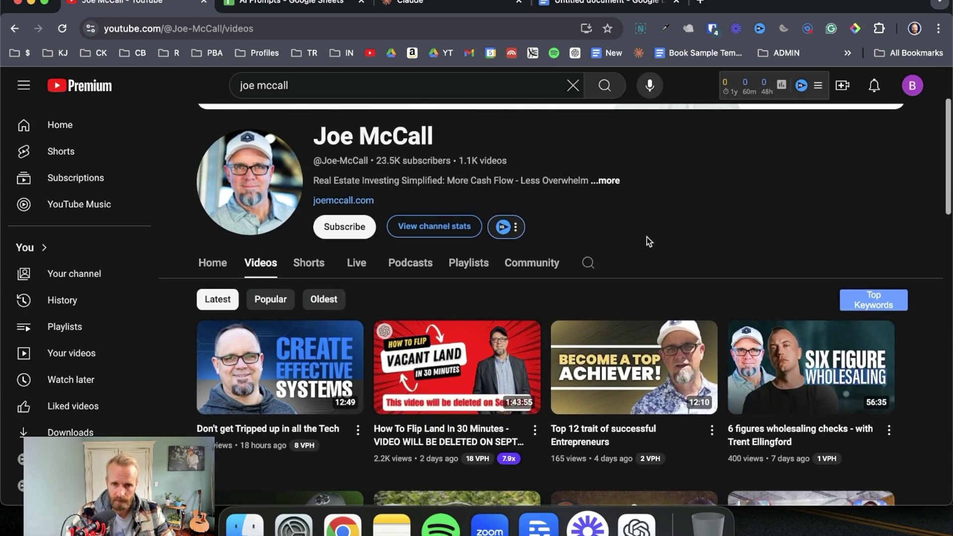
{"action": "scroll", "coordinate": [648, 242], "scroll_direction": "down", "scroll_amount": 3}
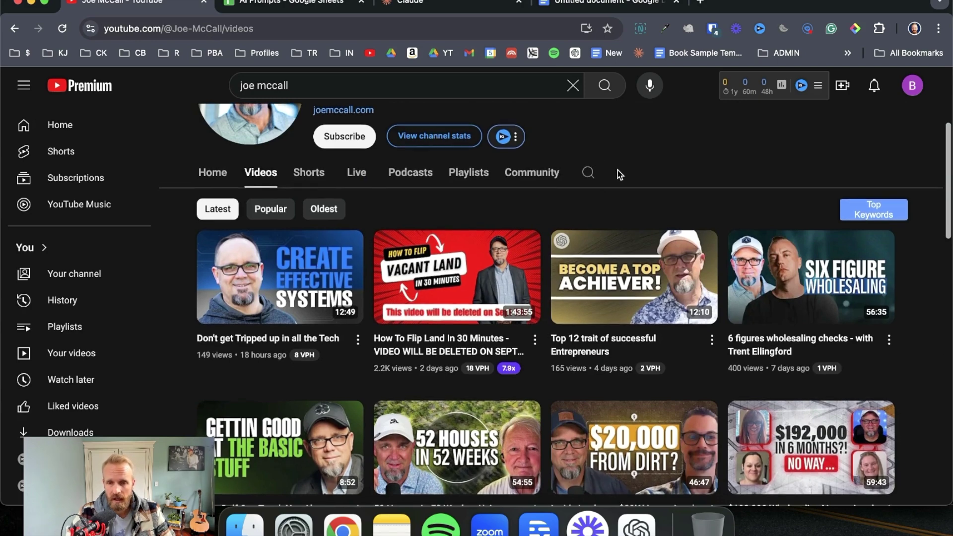
{"action": "scroll", "coordinate": [645, 166], "scroll_direction": "down", "scroll_amount": 1}
{"action": "scroll", "coordinate": [635, 193], "scroll_direction": "down", "scroll_amount": 3}
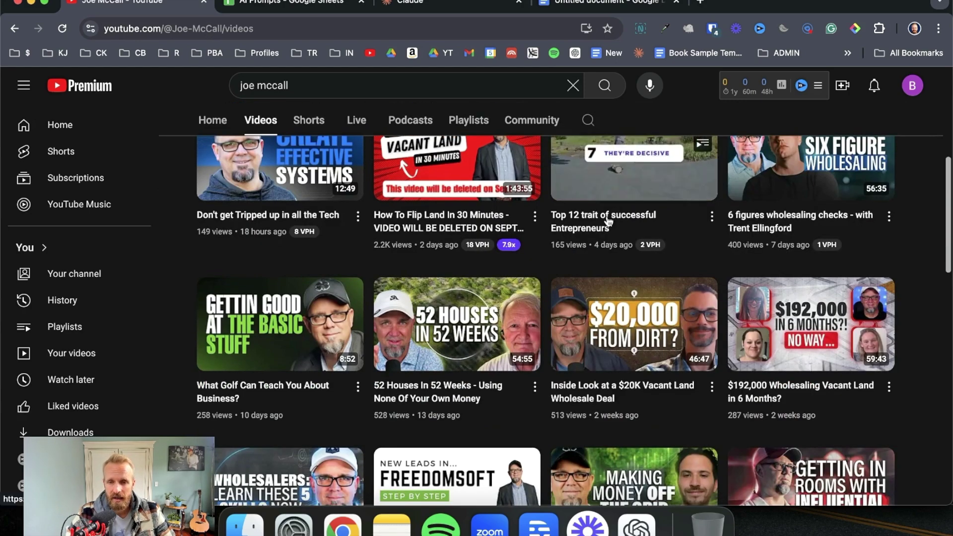
{"action": "scroll", "coordinate": [549, 250], "scroll_direction": "down", "scroll_amount": 3}
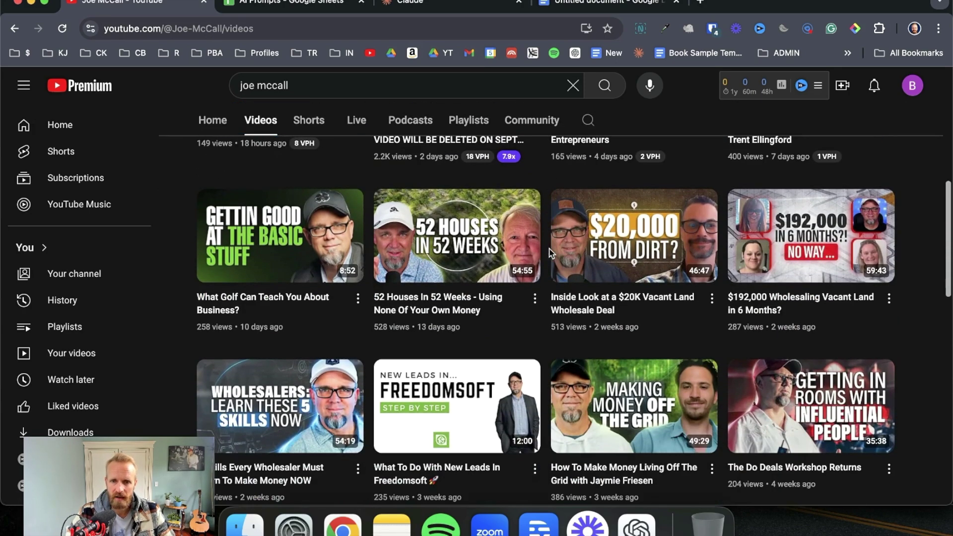
{"action": "scroll", "coordinate": [550, 293], "scroll_direction": "down", "scroll_amount": 10}
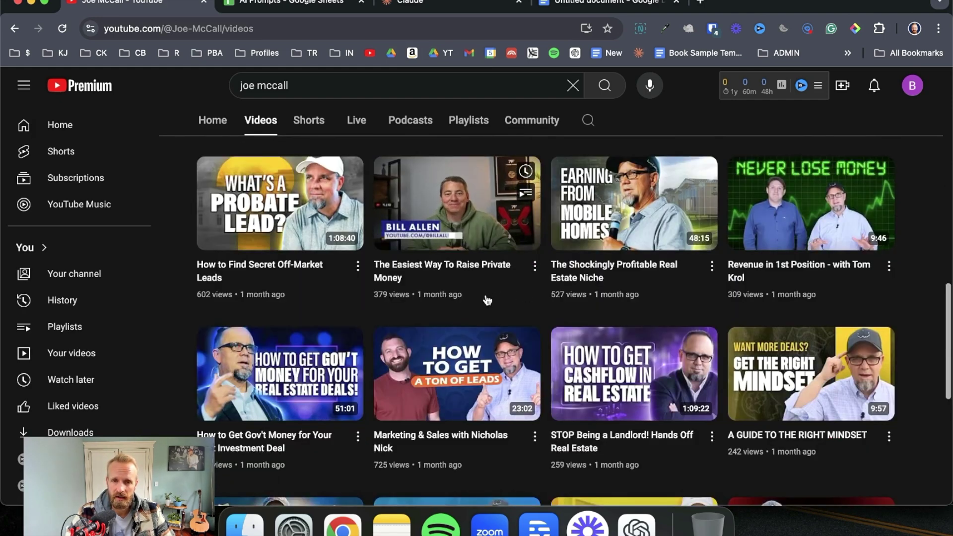
Open 'The Easiest Way To Raise Private Money' and pause it at the start
{"action": "left_click", "coordinate": [451, 269]}
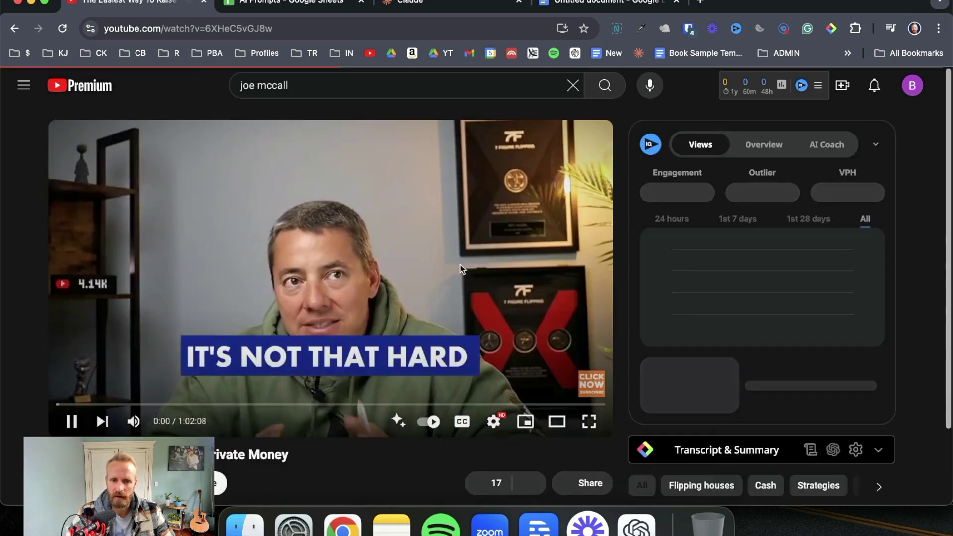
{"action": "left_click", "coordinate": [457, 264]}
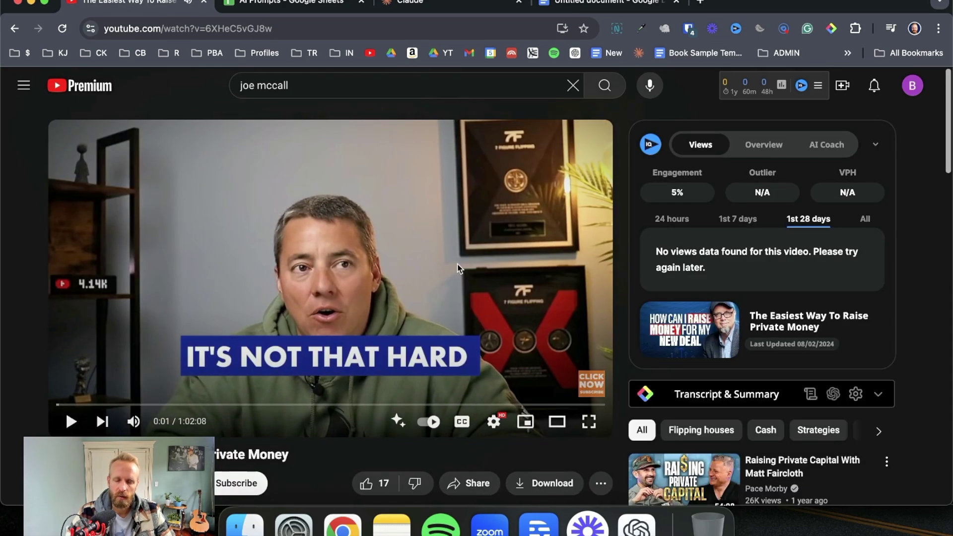
{"action": "scroll", "coordinate": [457, 264], "scroll_direction": "down", "scroll_amount": 3}
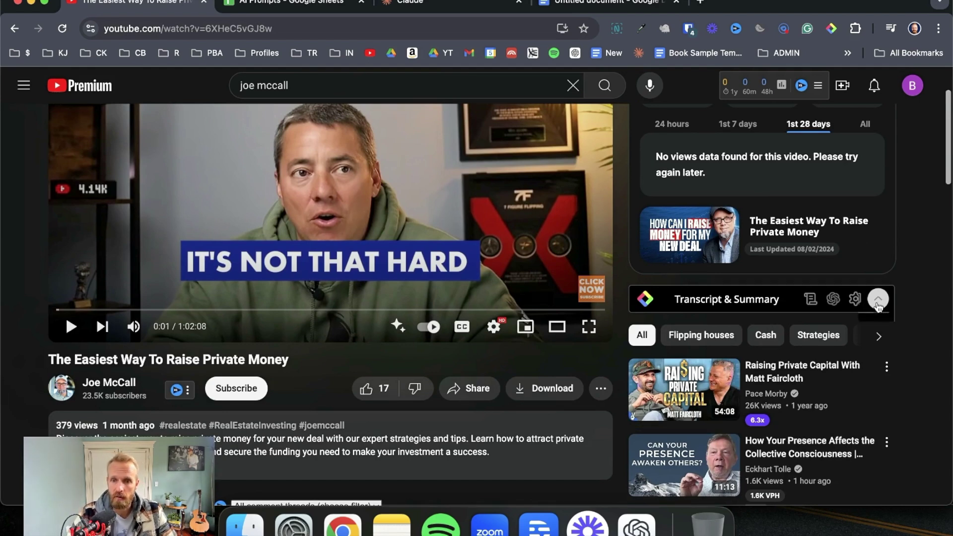
Copy the video's full transcript as plain text from the Transcript & Summary panel
{"action": "left_click", "coordinate": [878, 301]}
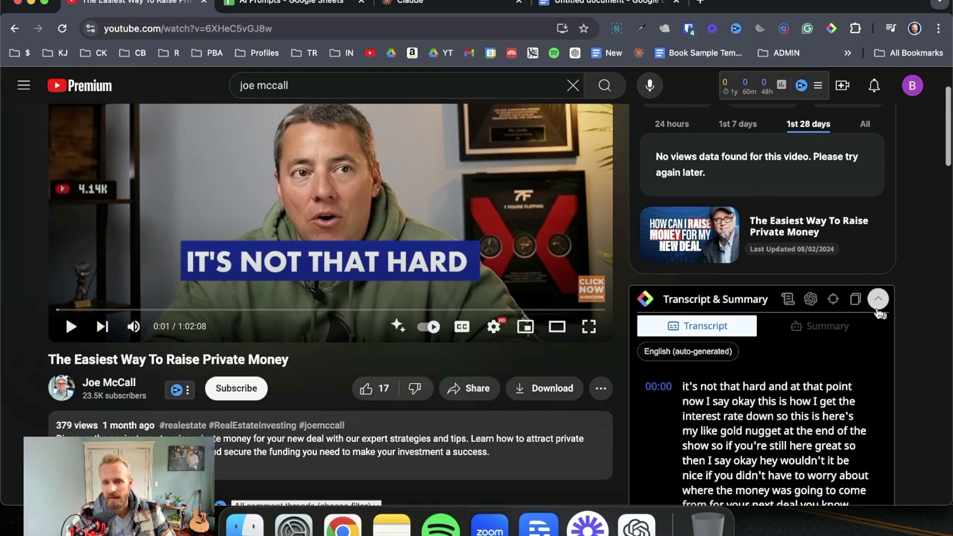
{"action": "scroll", "coordinate": [907, 347], "scroll_direction": "down", "scroll_amount": 1}
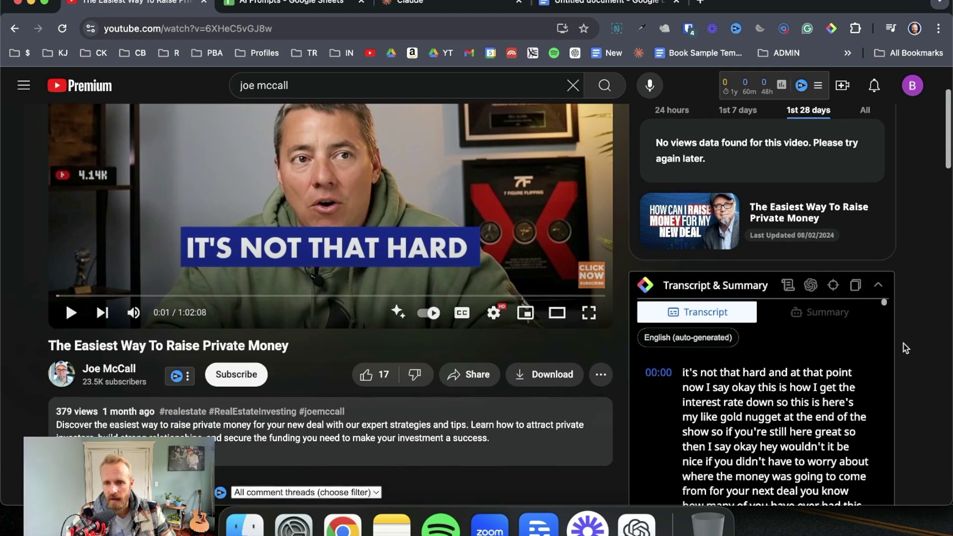
{"action": "left_click", "coordinate": [856, 286]}
{"action": "scroll", "coordinate": [424, 230], "scroll_direction": "up", "scroll_amount": 3}
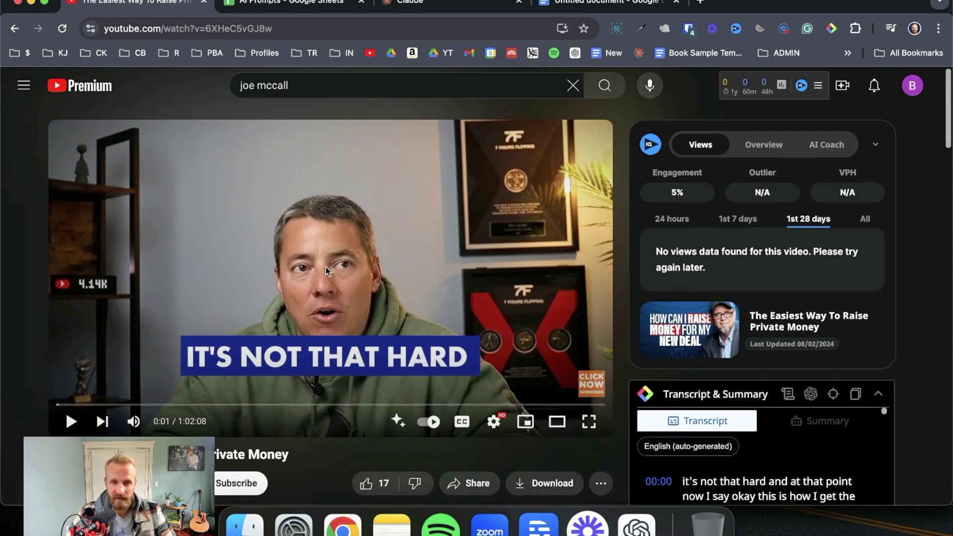
{"action": "scroll", "coordinate": [344, 326], "scroll_direction": "down", "scroll_amount": 5}
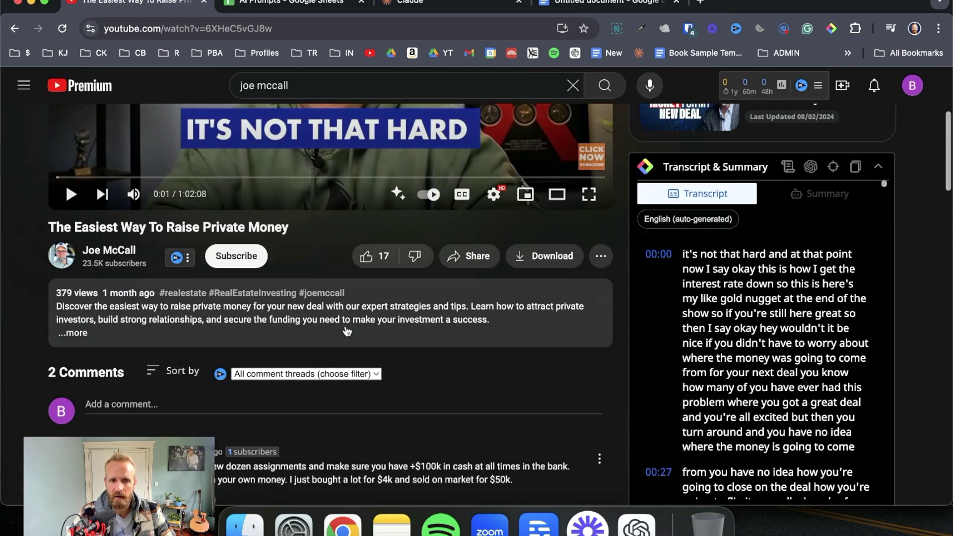
{"action": "scroll", "coordinate": [377, 199], "scroll_direction": "up", "scroll_amount": 1}
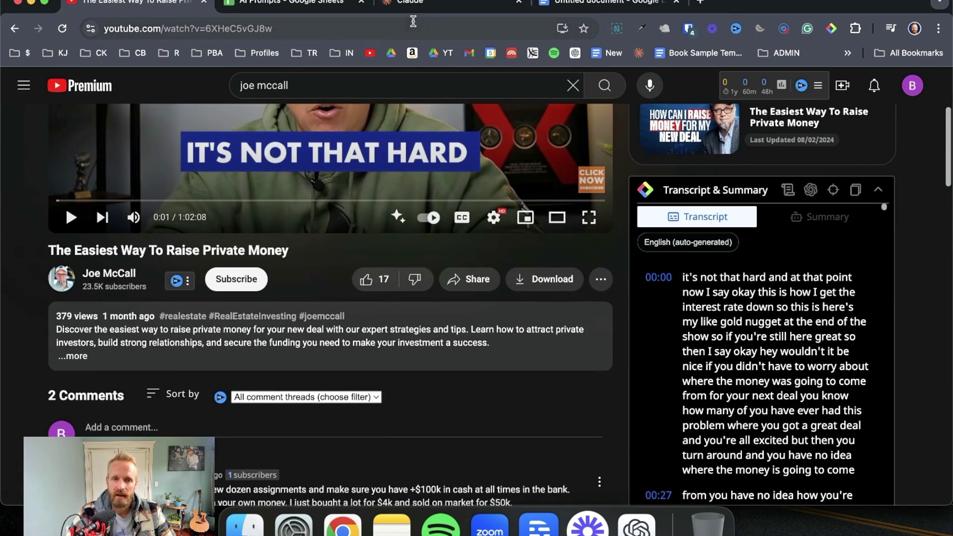
{"action": "left_click", "coordinate": [411, 4]}
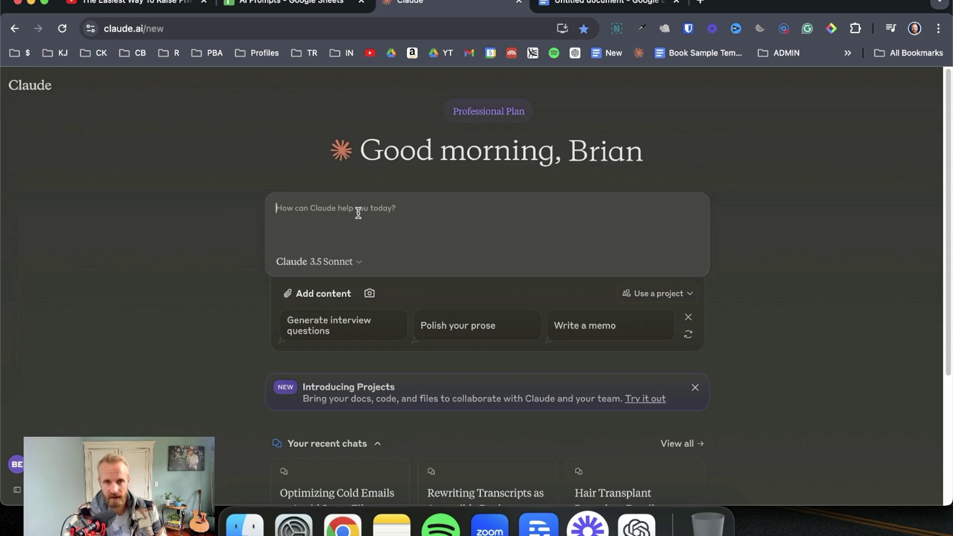
Paste the copied transcript into Claude's new chat as a 135-line text attachment
{"action": "key", "text": "super+v"}
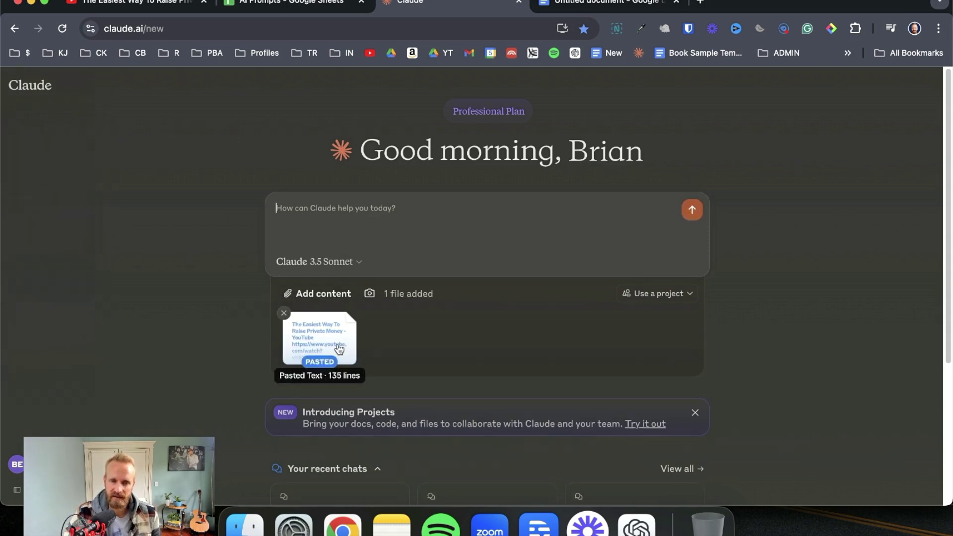
Paste the YT to Book rewrite prompt from cell A1 into Claude's message box
{"action": "left_click", "coordinate": [340, 6]}
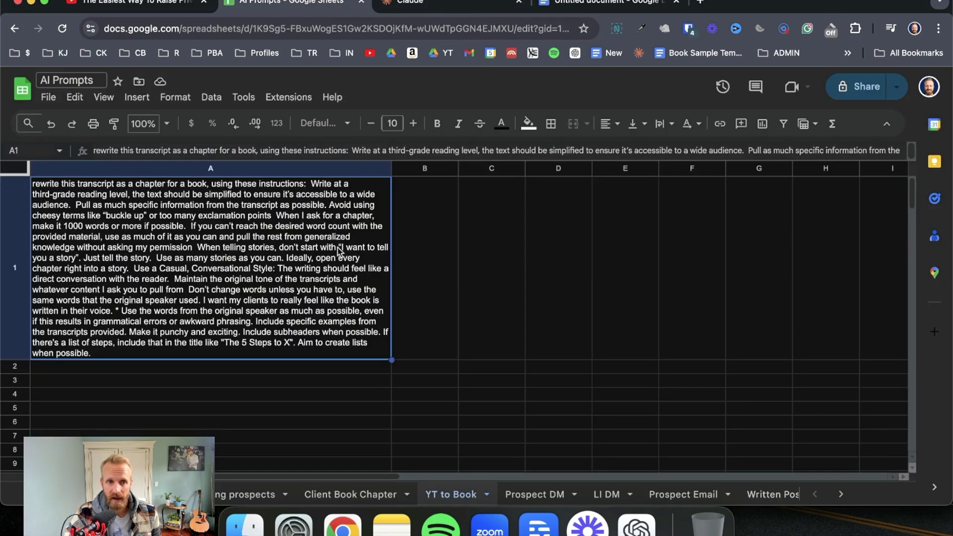
{"action": "key", "text": "super+c"}
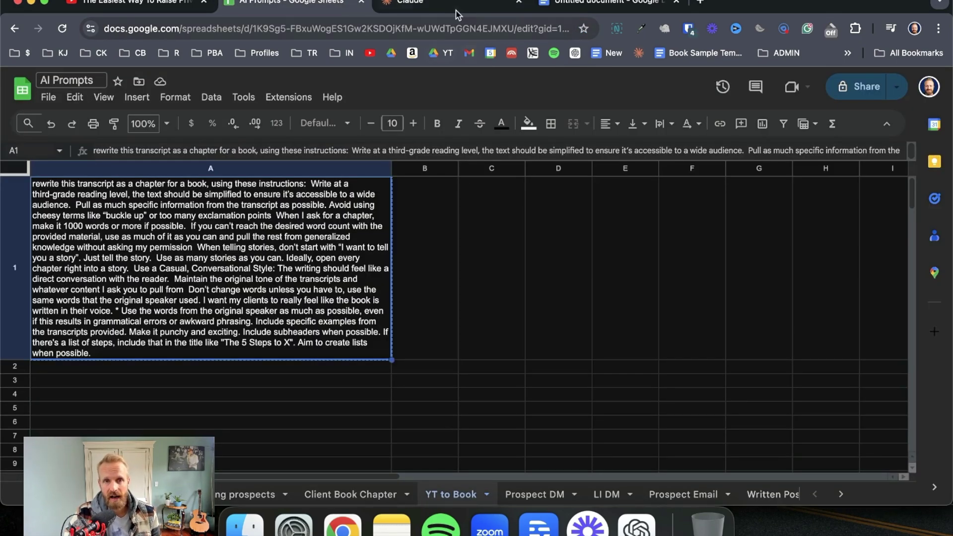
{"action": "left_click", "coordinate": [456, 10]}
{"action": "key", "text": "super+v"}
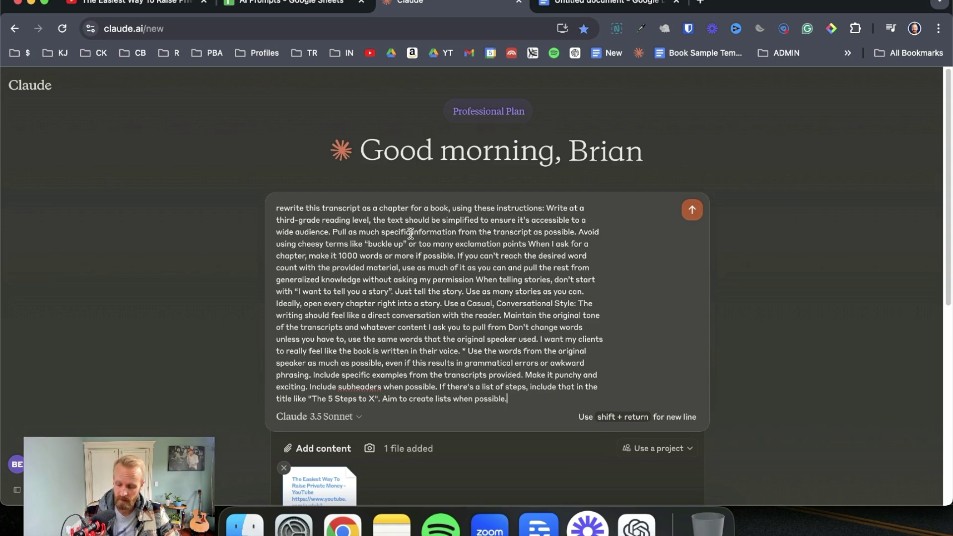
Send the prompt with the transcript and review the opening of Claude's chapter draft
{"action": "key", "text": "Return"}
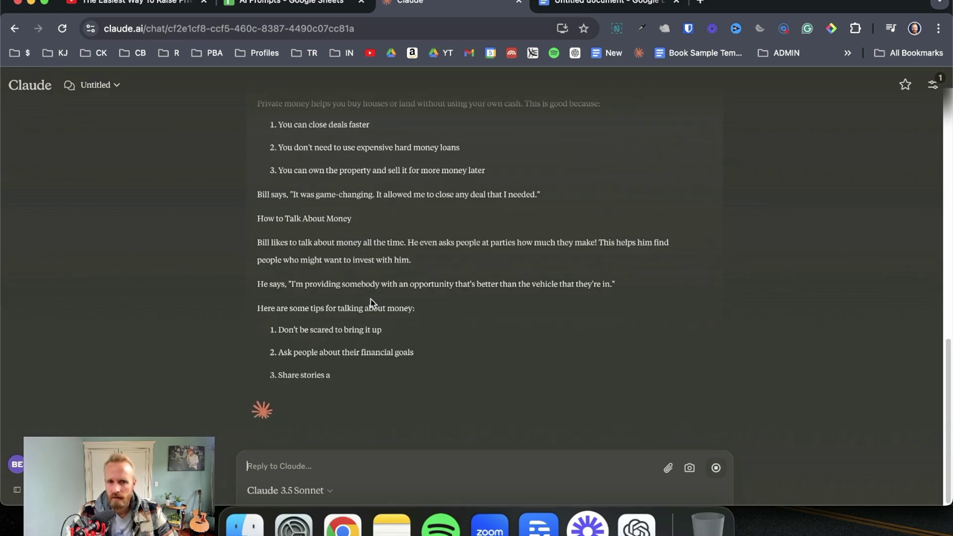
{"action": "scroll", "coordinate": [355, 284], "scroll_direction": "up", "scroll_amount": 6}
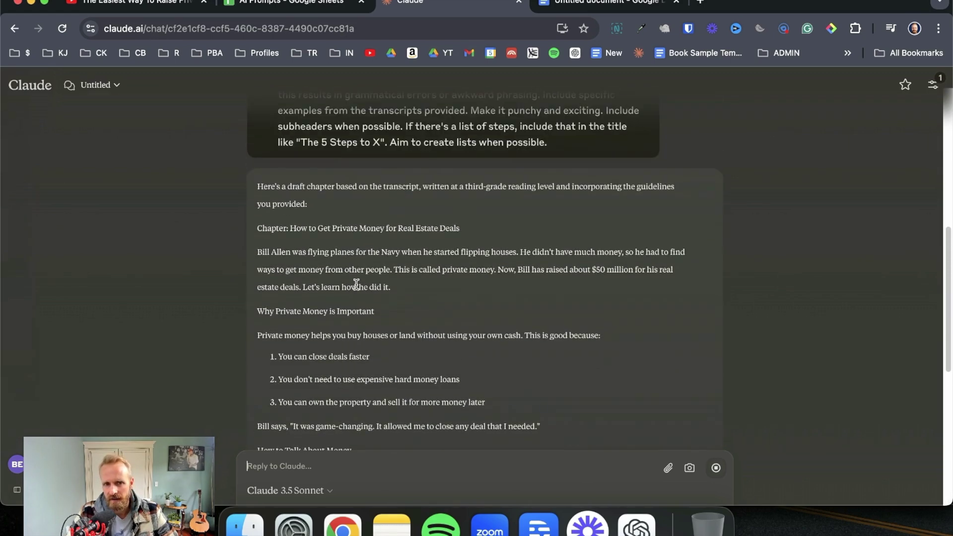
{"action": "left_click_drag", "start_coordinate": [257, 251], "coordinate": [292, 251]}
{"action": "scroll", "coordinate": [308, 270], "scroll_direction": "down", "scroll_amount": 5}
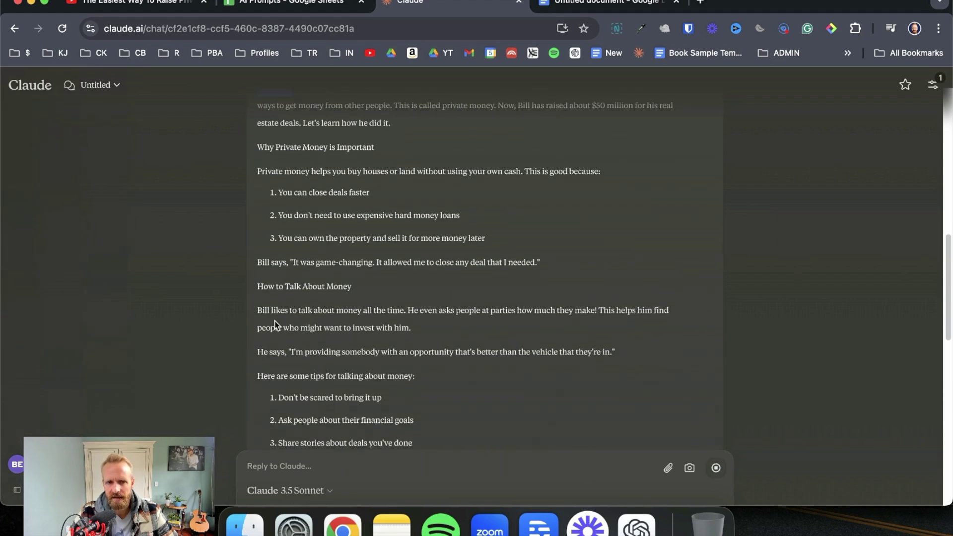
{"action": "left_click_drag", "start_coordinate": [259, 307], "coordinate": [401, 311]}
{"action": "left_click", "coordinate": [418, 317]}
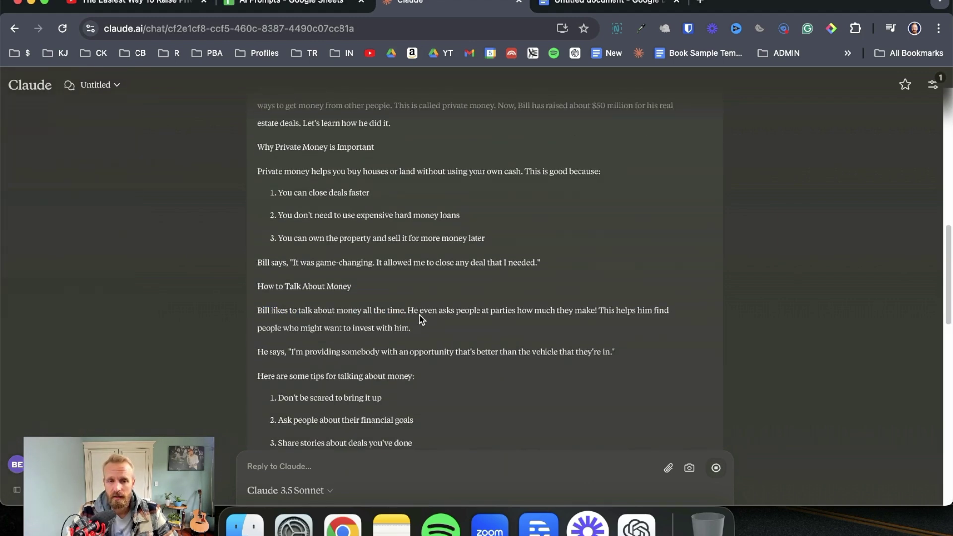
{"action": "scroll", "coordinate": [411, 319], "scroll_direction": "up", "scroll_amount": 10}
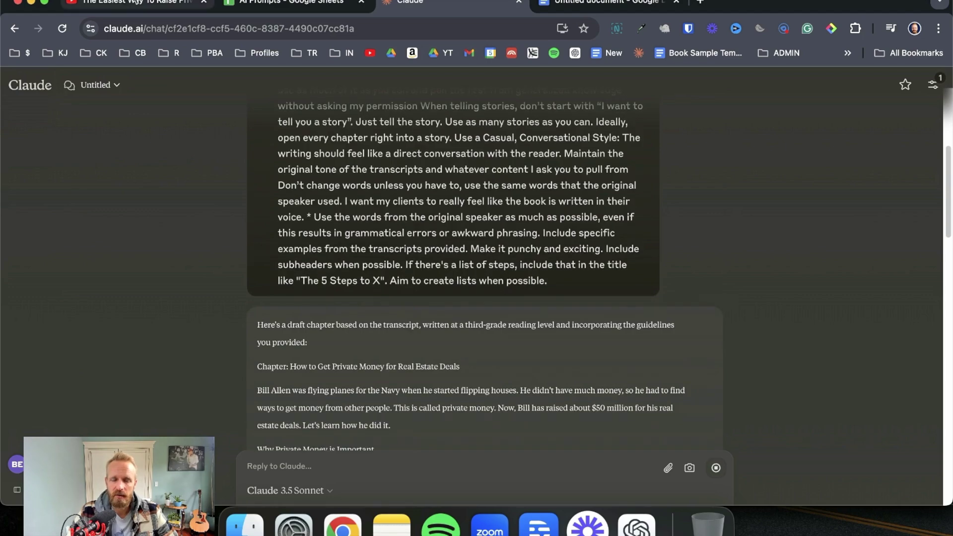
Compare the draft with the source video, read through to the Conclusion, and copy the response
{"action": "key", "text": "super+1"}
{"action": "scroll", "coordinate": [431, 304], "scroll_direction": "up", "scroll_amount": 5}
{"action": "scroll", "coordinate": [418, 296], "scroll_direction": "down", "scroll_amount": 3}
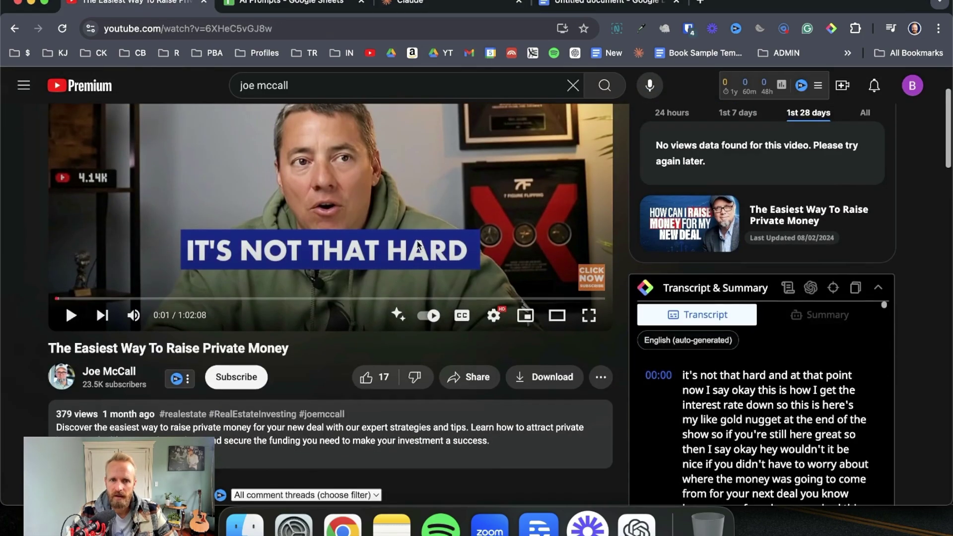
{"action": "key", "text": "super+3"}
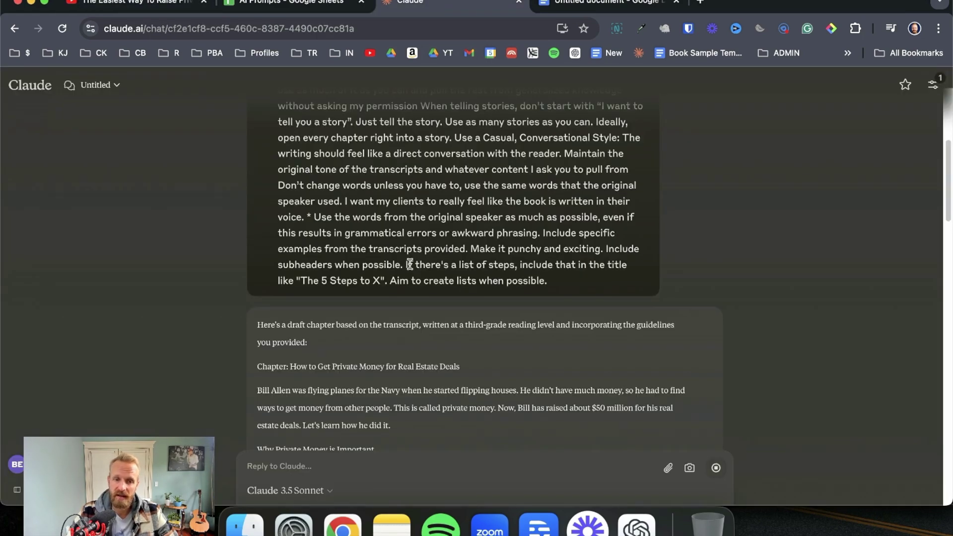
{"action": "scroll", "coordinate": [410, 264], "scroll_direction": "down", "scroll_amount": 2}
{"action": "scroll", "coordinate": [409, 264], "scroll_direction": "down", "scroll_amount": 5}
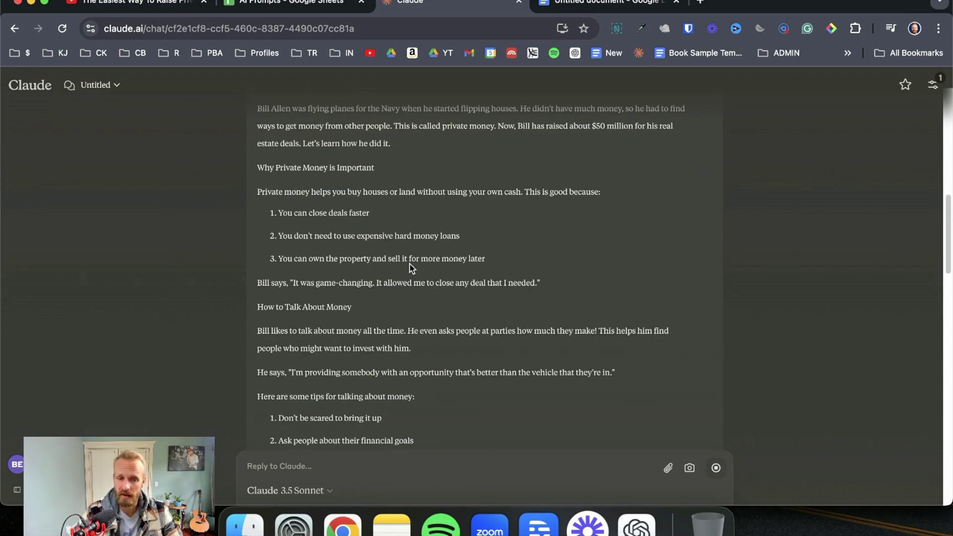
{"action": "scroll", "coordinate": [409, 264], "scroll_direction": "down", "scroll_amount": 10}
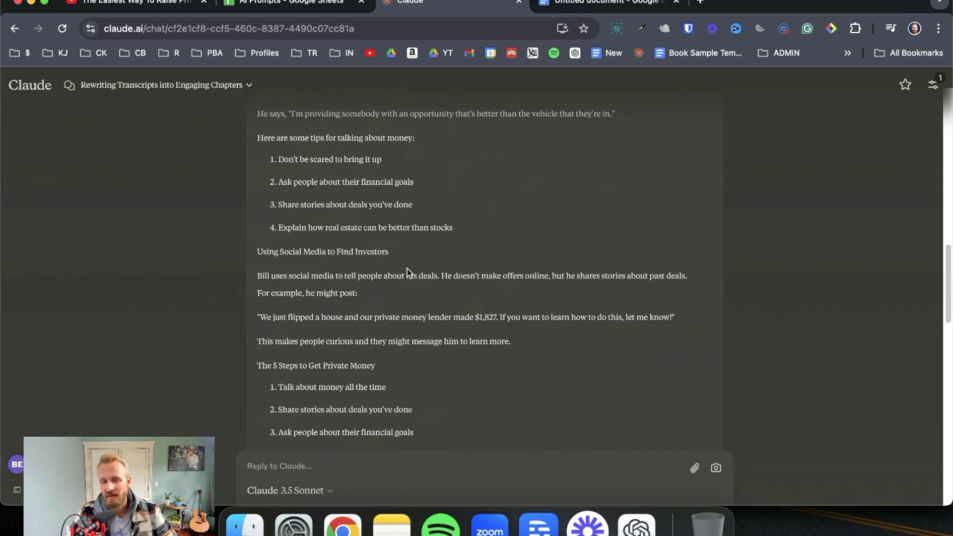
{"action": "scroll", "coordinate": [407, 269], "scroll_direction": "down", "scroll_amount": 15}
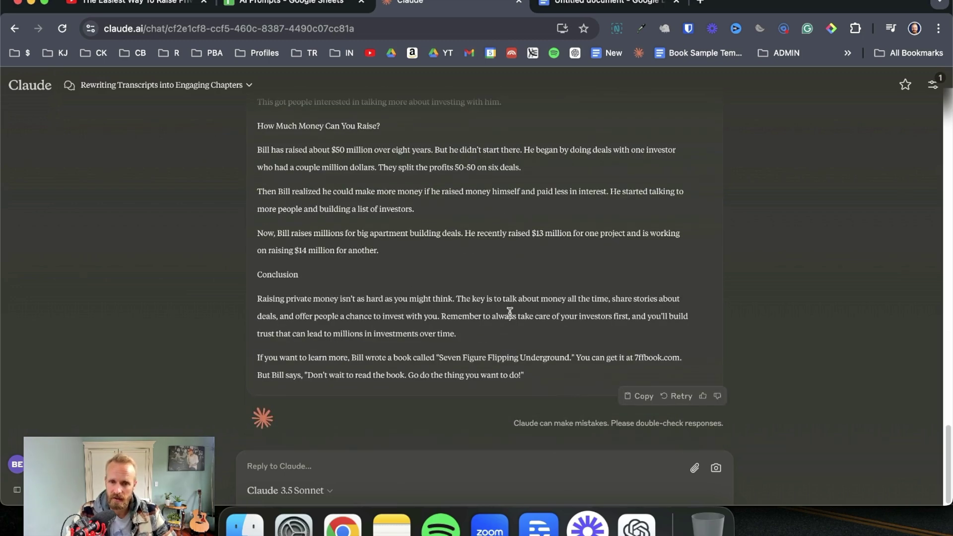
{"action": "left_click", "coordinate": [627, 397]}
Paste Claude's chapter into the untitled Google Docs document
{"action": "left_click", "coordinate": [612, 6]}
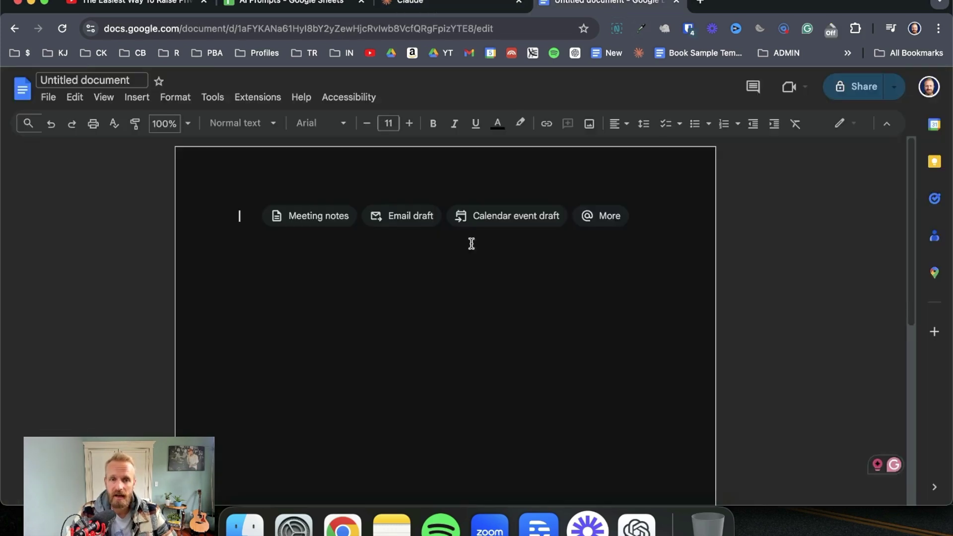
{"action": "right_click", "coordinate": [320, 255]}
{"action": "left_click", "coordinate": [356, 312]}
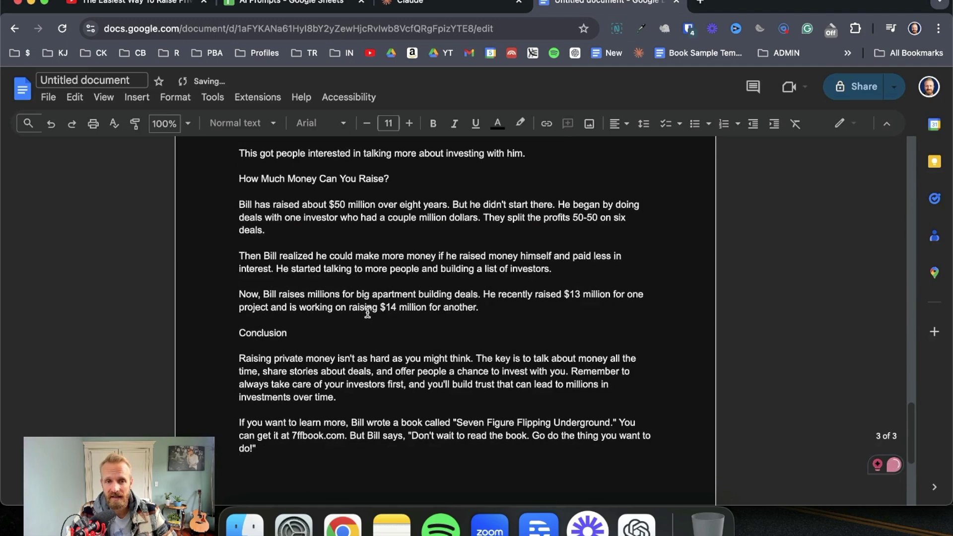
{"action": "scroll", "coordinate": [368, 312], "scroll_direction": "up", "scroll_amount": 20}
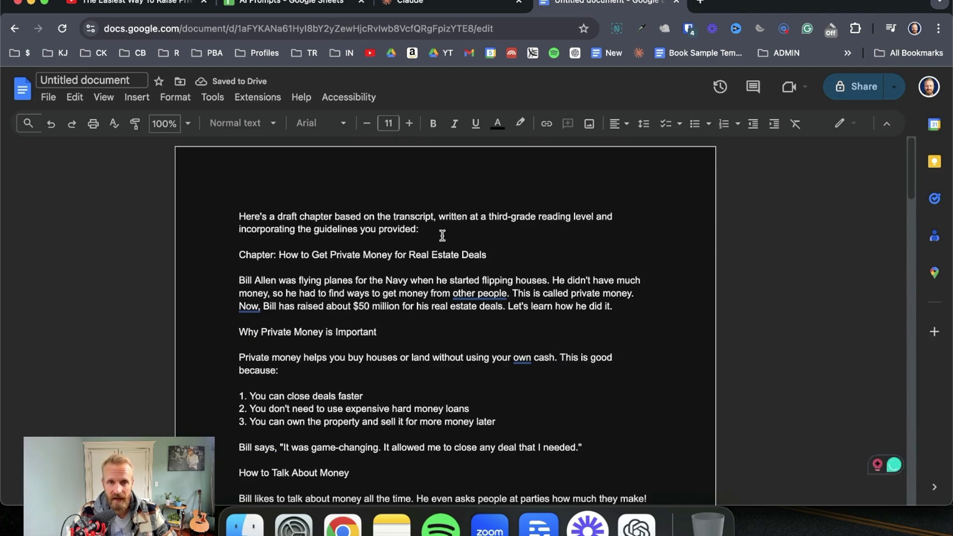
Delete Claude's introductory sentence and blank lines so the Chapter heading comes first
{"action": "left_click_drag", "start_coordinate": [442, 235], "coordinate": [162, 214]}
{"action": "key", "text": "Delete"}
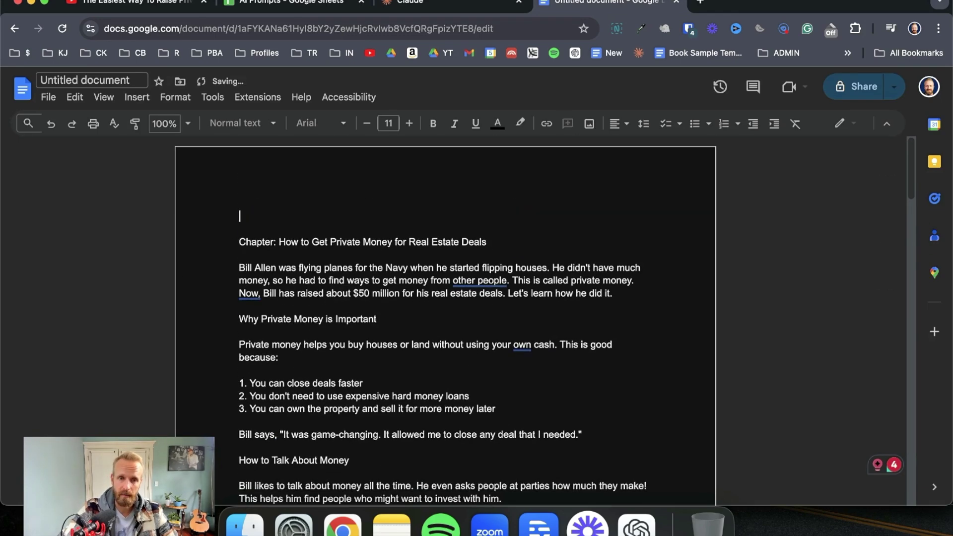
{"action": "key", "text": "Delete"}
{"action": "key", "text": "Delete"}
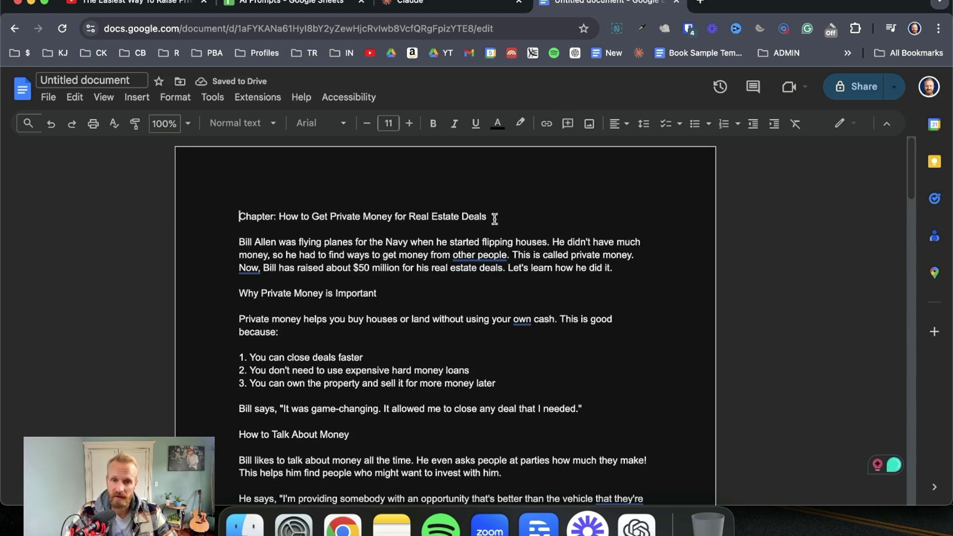
{"action": "left_click_drag", "start_coordinate": [496, 218], "coordinate": [187, 216]}
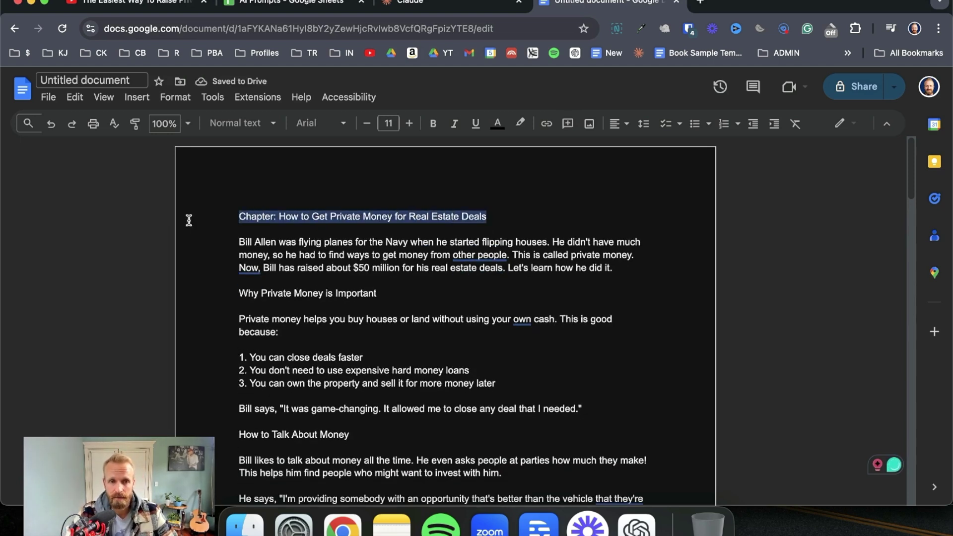
{"action": "left_click", "coordinate": [569, 220]}
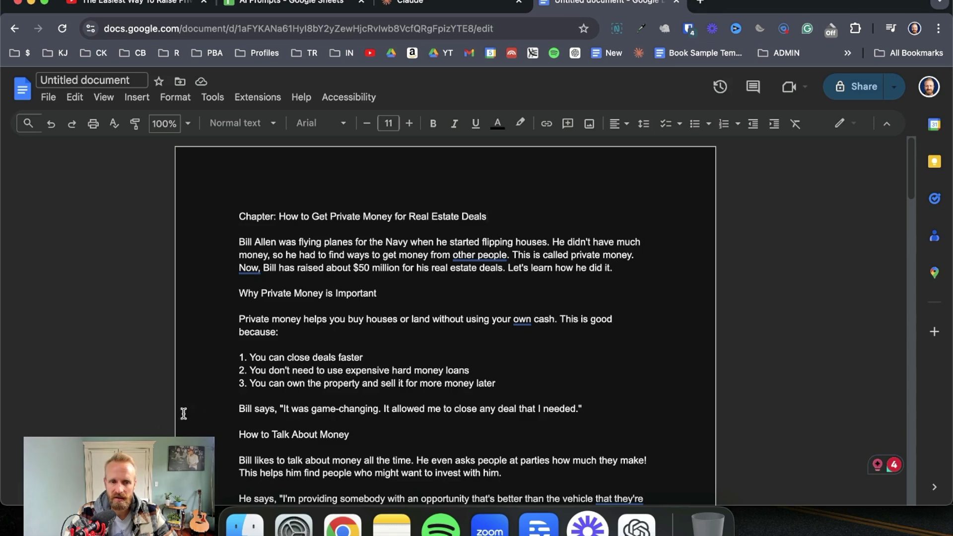
Check the prompt in the AI Prompts sheet and the Claude chat
{"action": "scroll", "coordinate": [298, 392], "scroll_direction": "down", "scroll_amount": 3}
{"action": "scroll", "coordinate": [348, 382], "scroll_direction": "up", "scroll_amount": 3}
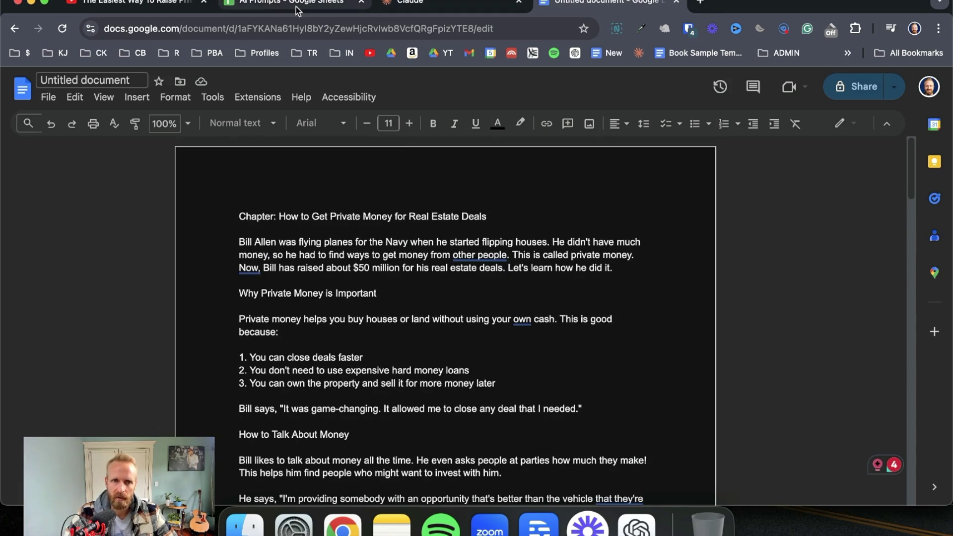
{"action": "left_click", "coordinate": [276, 6]}
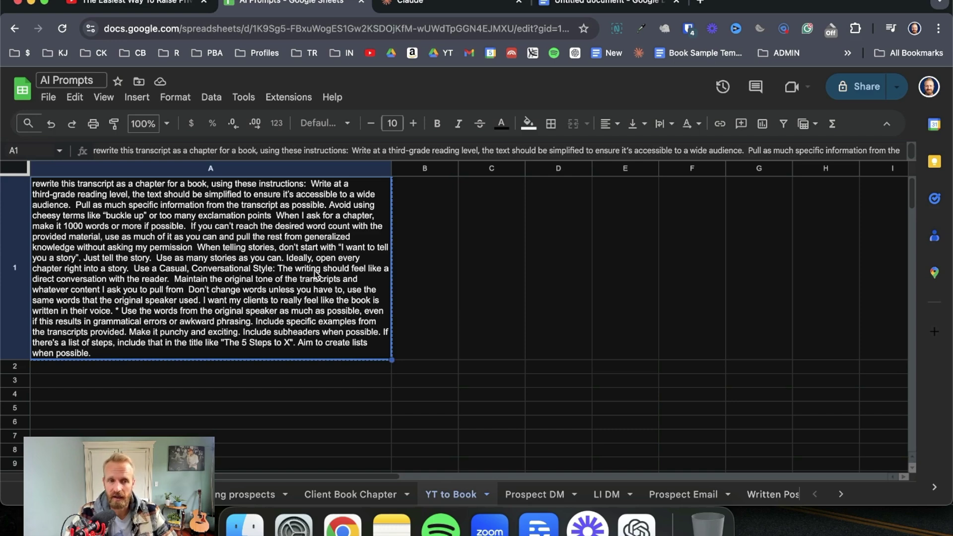
{"action": "left_click", "coordinate": [475, 7]}
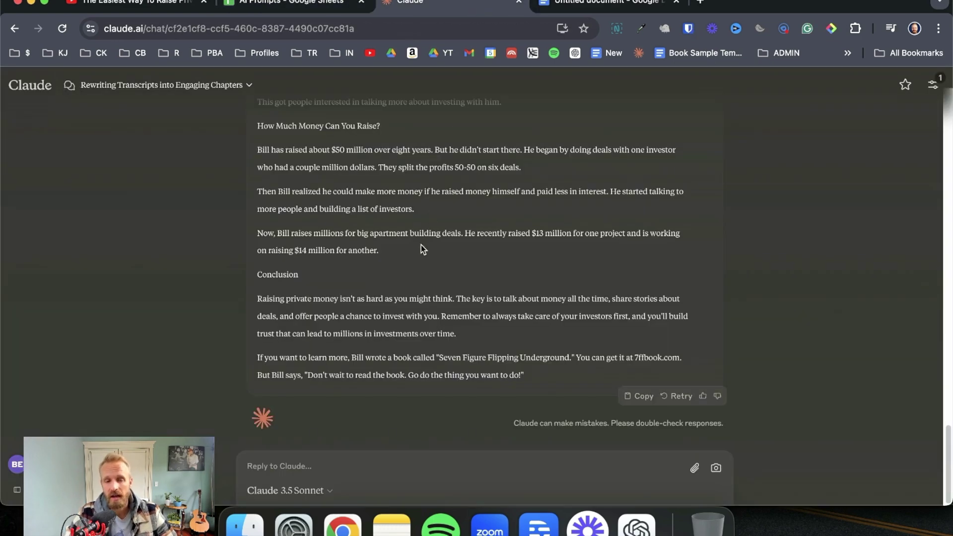
{"action": "left_click", "coordinate": [567, 6]}
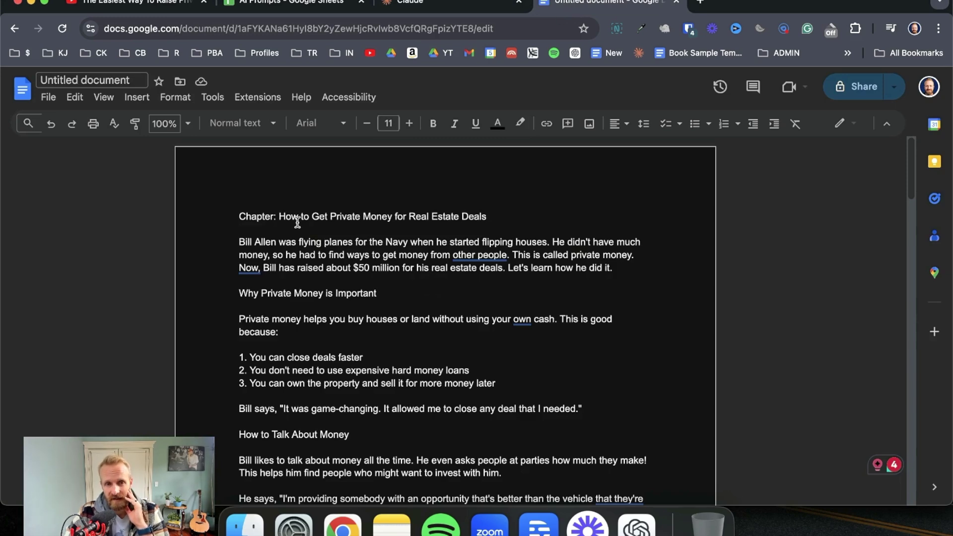
{"action": "scroll", "coordinate": [293, 240], "scroll_direction": "down", "scroll_amount": 3}
{"action": "scroll", "coordinate": [294, 242], "scroll_direction": "down", "scroll_amount": 10}
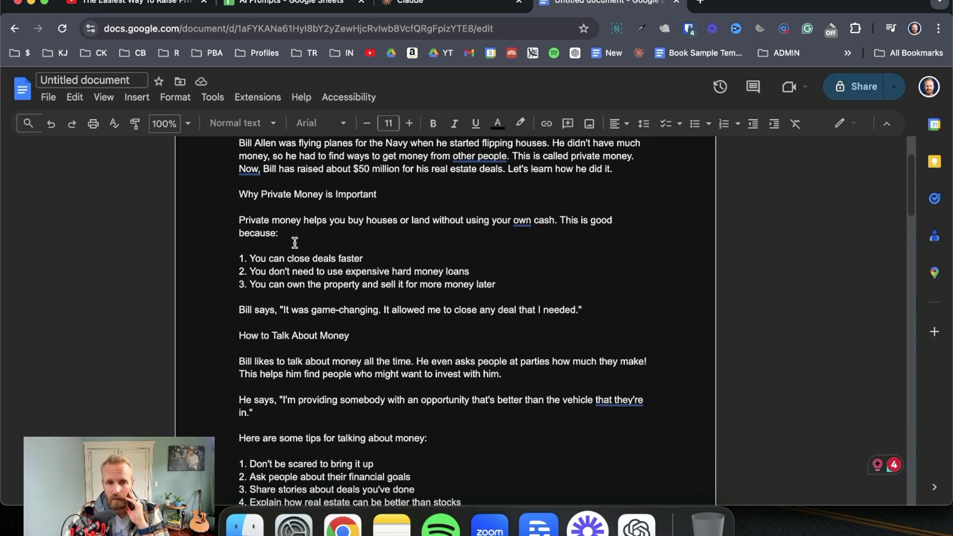
{"action": "scroll", "coordinate": [298, 250], "scroll_direction": "down", "scroll_amount": 9}
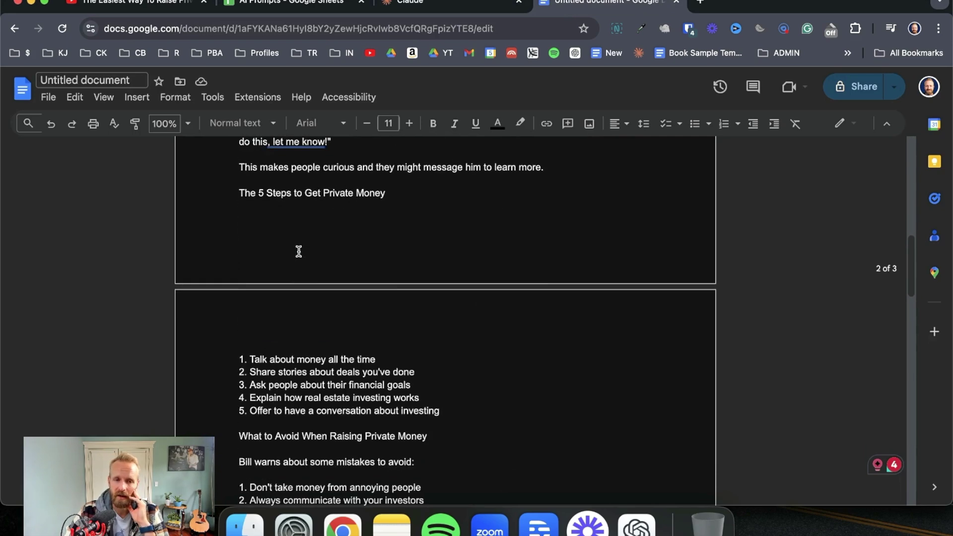
{"action": "left_click_drag", "start_coordinate": [208, 398], "coordinate": [266, 372]}
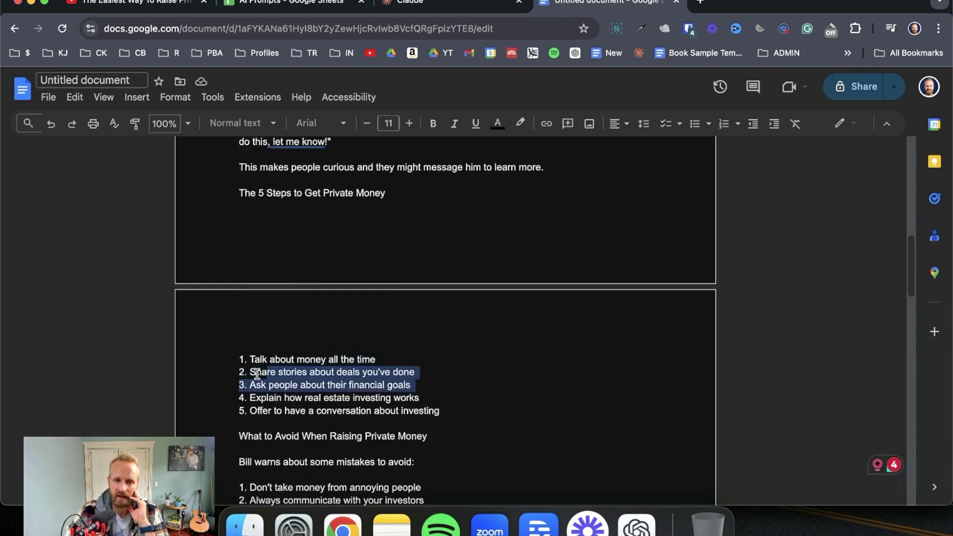
{"action": "left_click", "coordinate": [279, 319]}
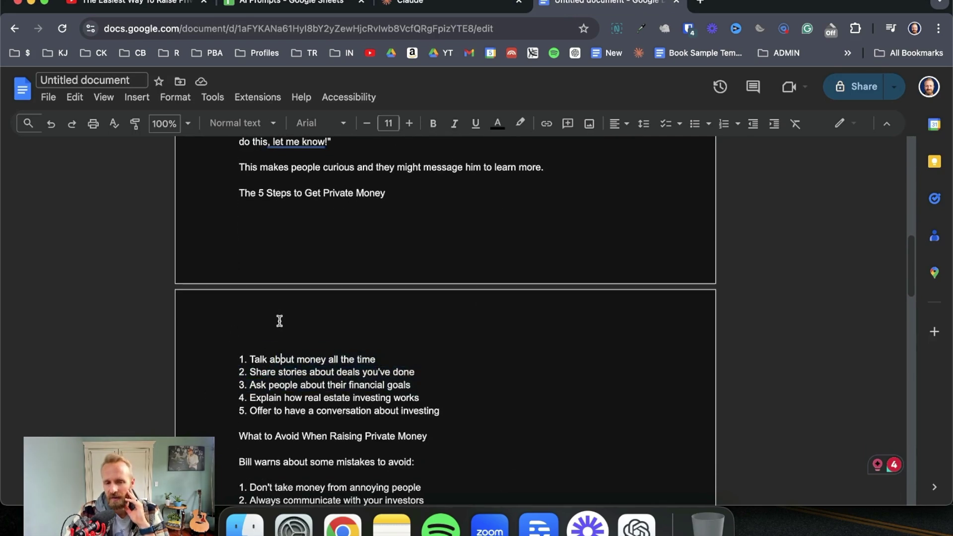
{"action": "scroll", "coordinate": [508, 365], "scroll_direction": "down", "scroll_amount": 10}
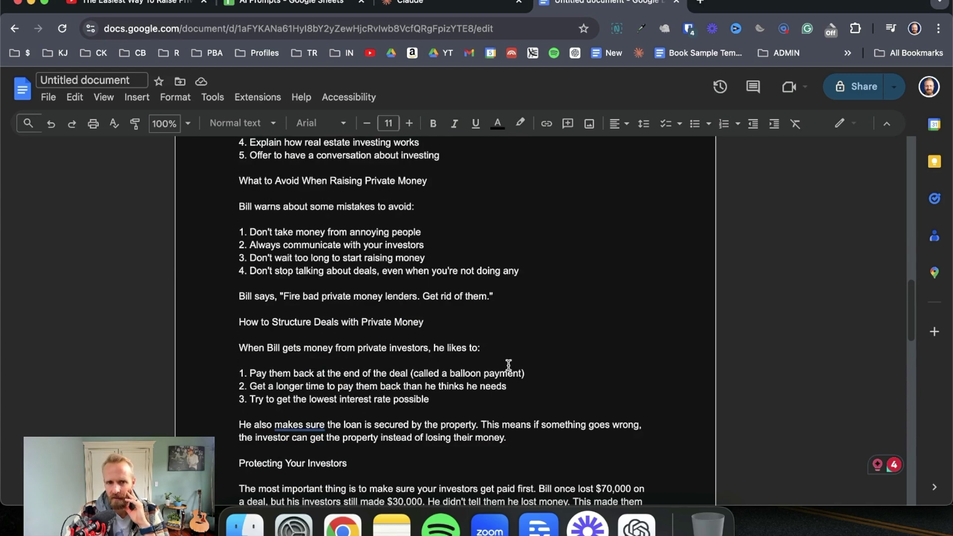
{"action": "scroll", "coordinate": [508, 365], "scroll_direction": "down", "scroll_amount": 10}
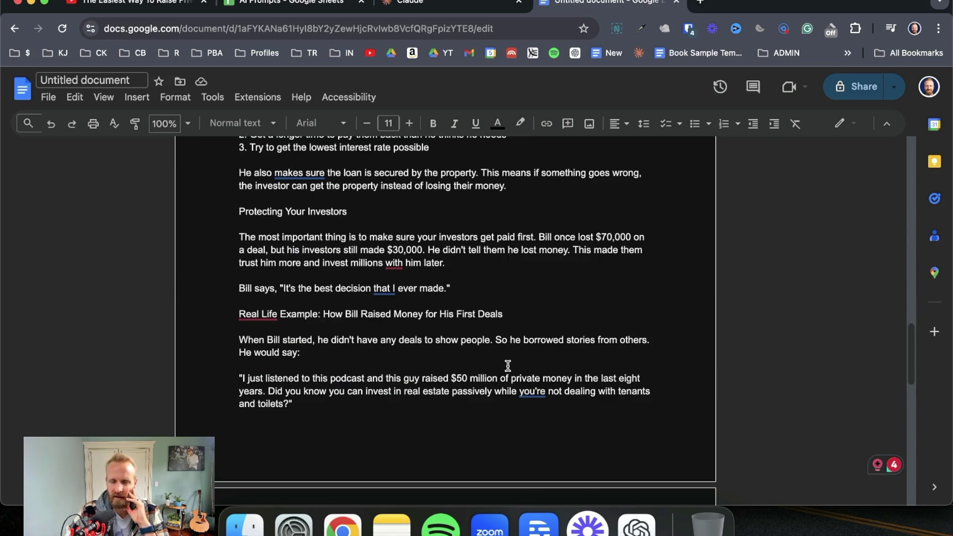
{"action": "scroll", "coordinate": [405, 227], "scroll_direction": "down", "scroll_amount": 16}
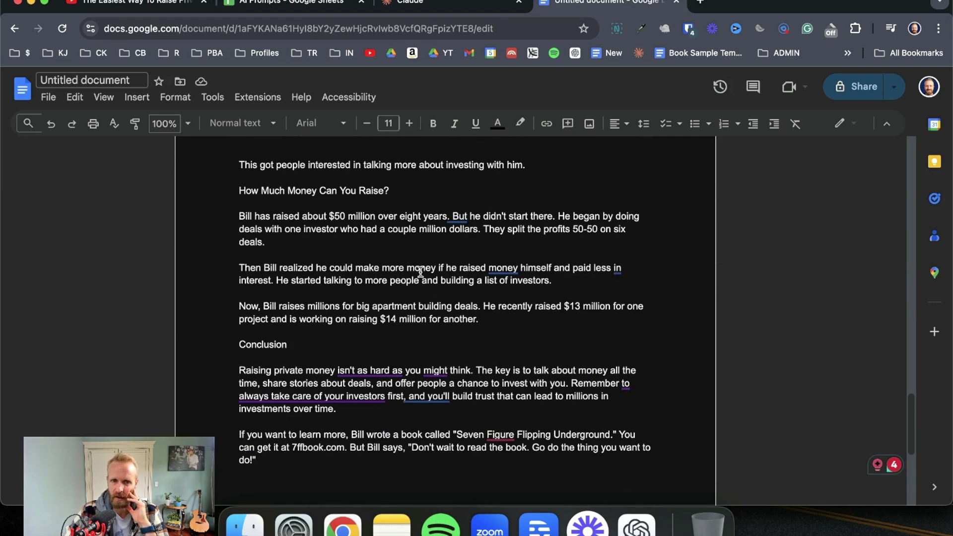
{"action": "scroll", "coordinate": [420, 272], "scroll_direction": "down", "scroll_amount": 1}
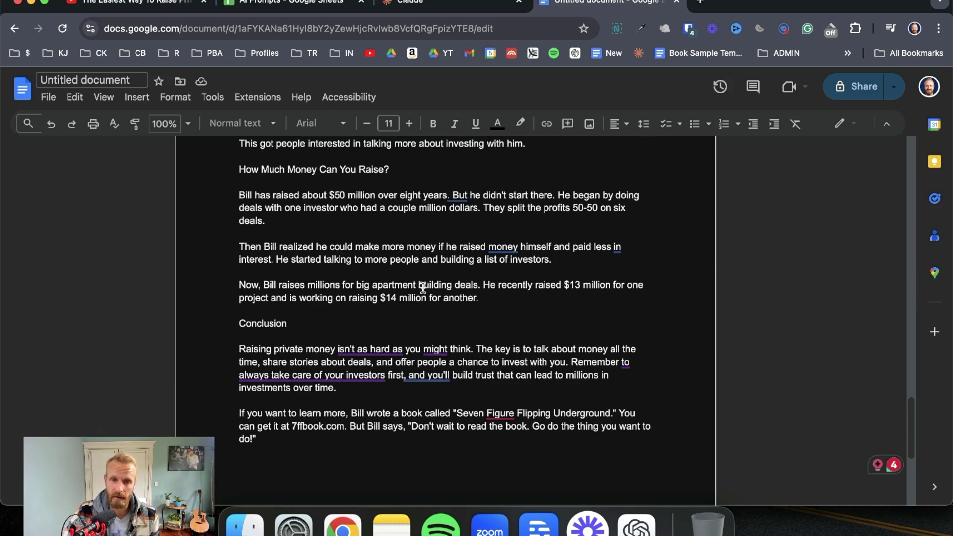
{"action": "scroll", "coordinate": [419, 283], "scroll_direction": "up", "scroll_amount": 3}
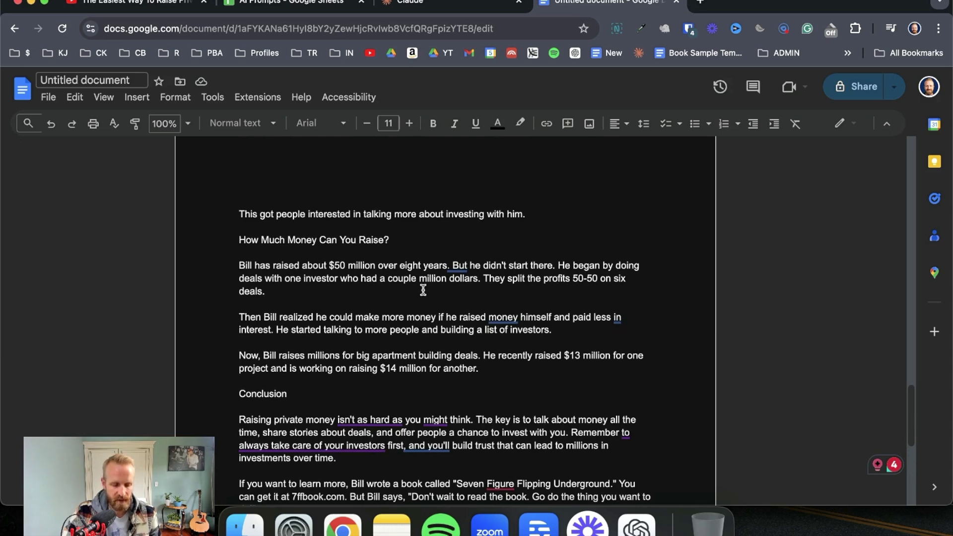
{"action": "scroll", "coordinate": [423, 290], "scroll_direction": "up", "scroll_amount": 2}
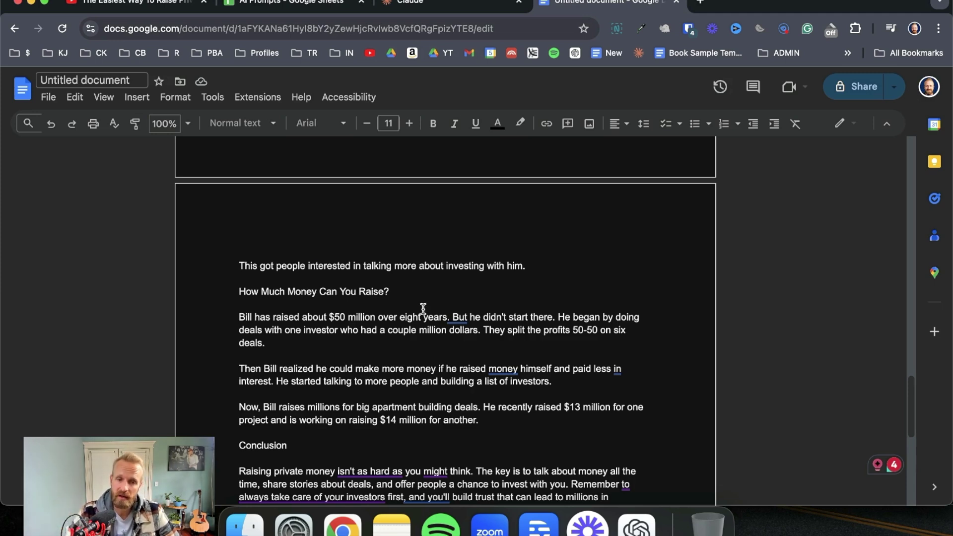
{"action": "scroll", "coordinate": [420, 302], "scroll_direction": "up", "scroll_amount": 2}
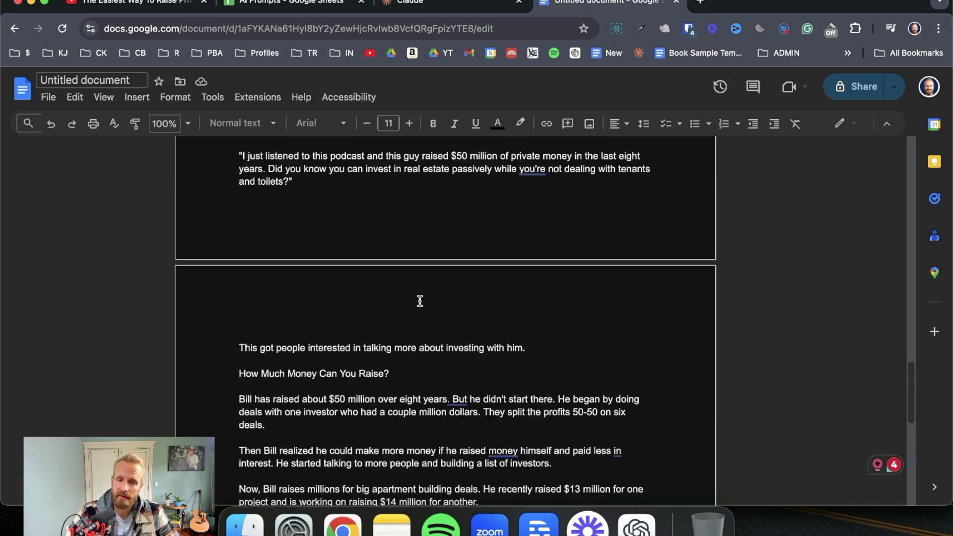
{"action": "scroll", "coordinate": [420, 301], "scroll_direction": "up", "scroll_amount": 4}
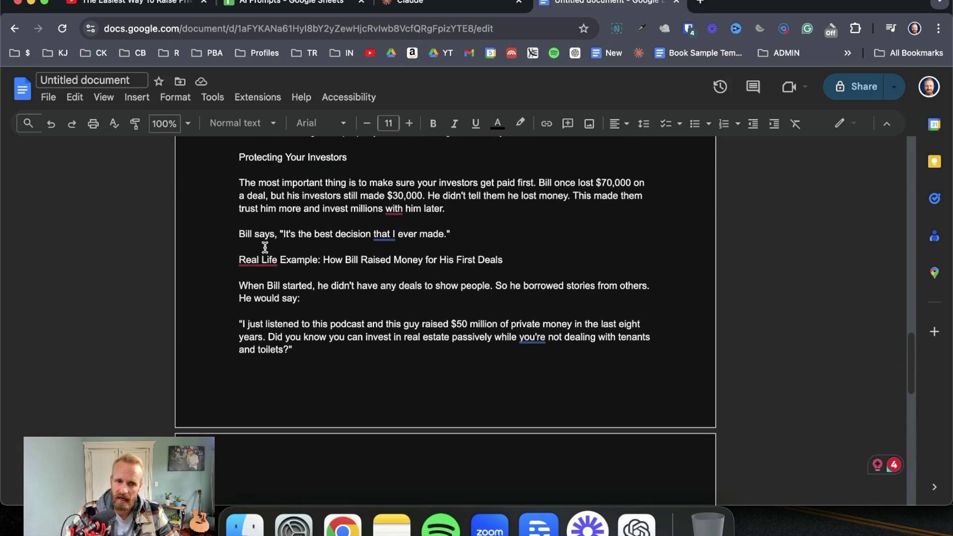
Accept the hyphen suggestion so the heading reads 'Real-Life Example'
{"action": "left_click", "coordinate": [257, 259]}
{"action": "left_click", "coordinate": [269, 299]}
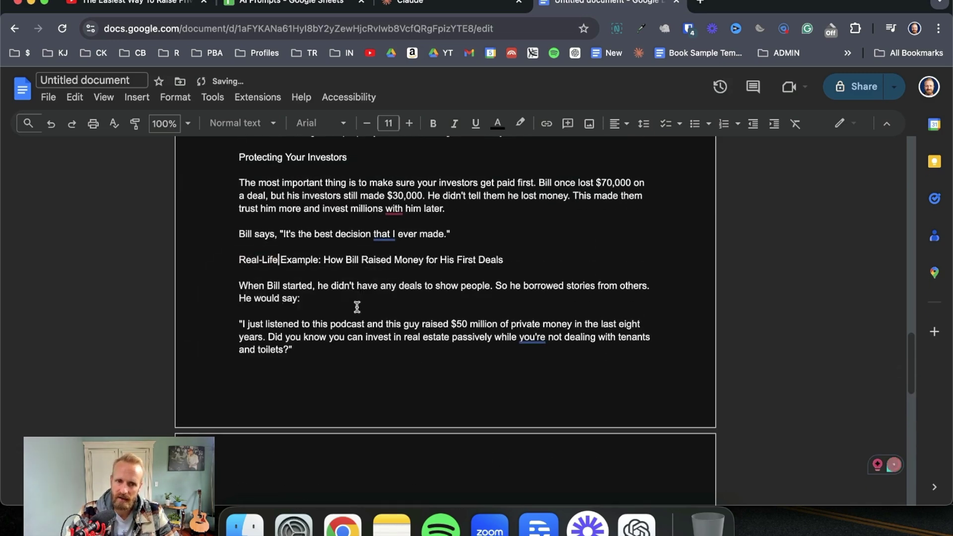
{"action": "scroll", "coordinate": [400, 312], "scroll_direction": "up", "scroll_amount": 1}
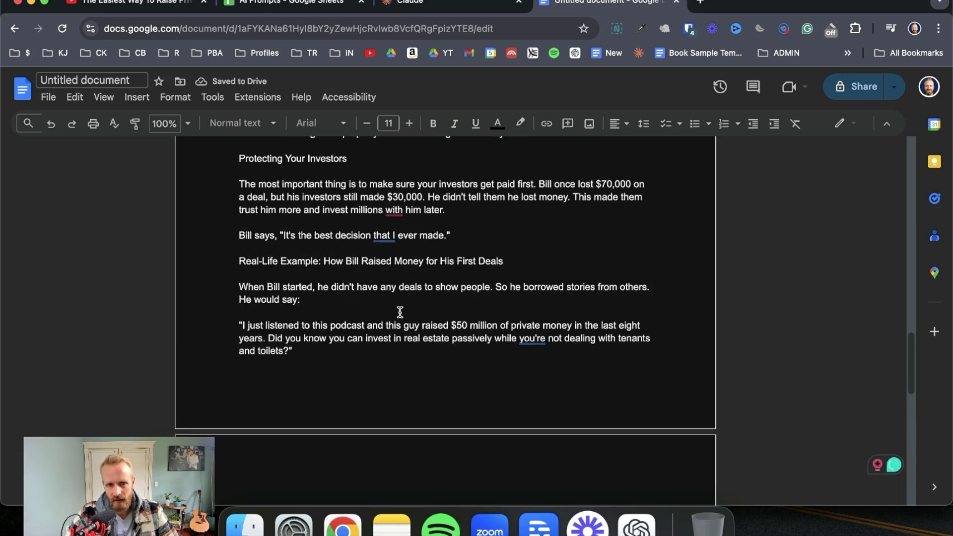
{"action": "scroll", "coordinate": [400, 311], "scroll_direction": "down", "scroll_amount": 7}
{"action": "scroll", "coordinate": [490, 320], "scroll_direction": "up", "scroll_amount": 1}
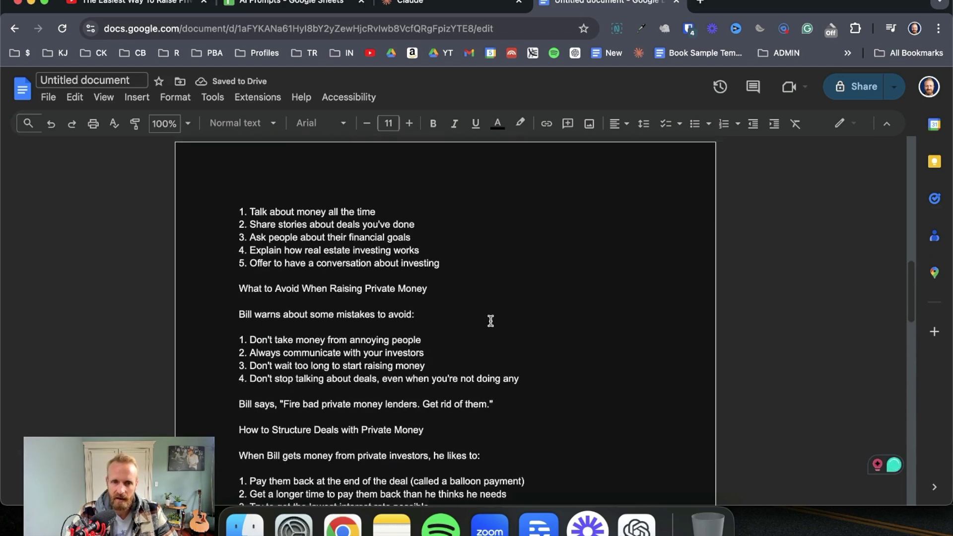
{"action": "scroll", "coordinate": [490, 320], "scroll_direction": "up", "scroll_amount": 3}
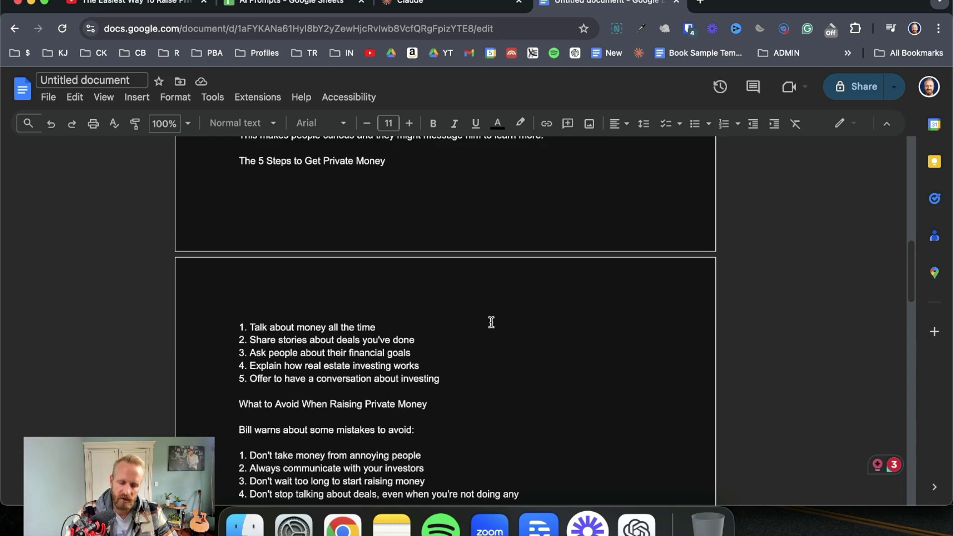
{"action": "scroll", "coordinate": [492, 322], "scroll_direction": "up", "scroll_amount": 5}
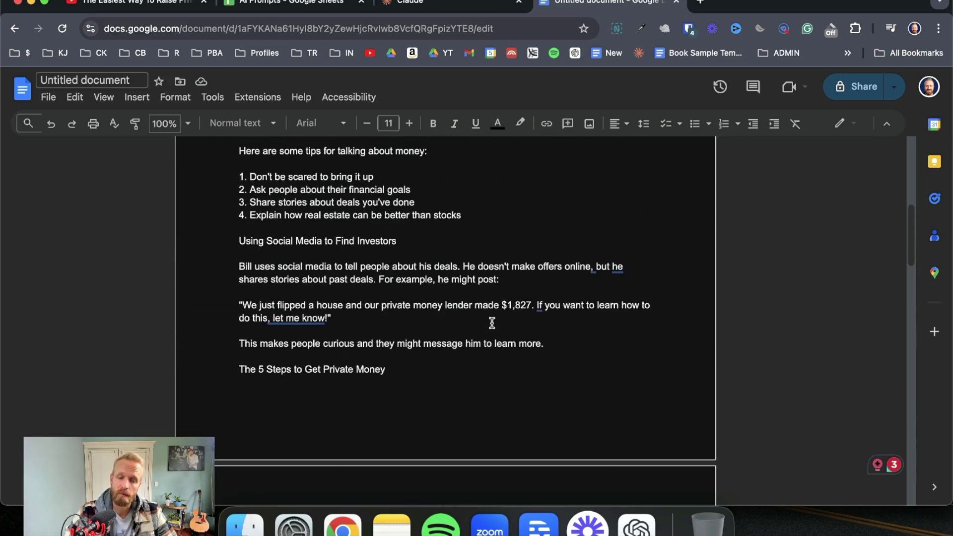
{"action": "left_click", "coordinate": [134, 3]}
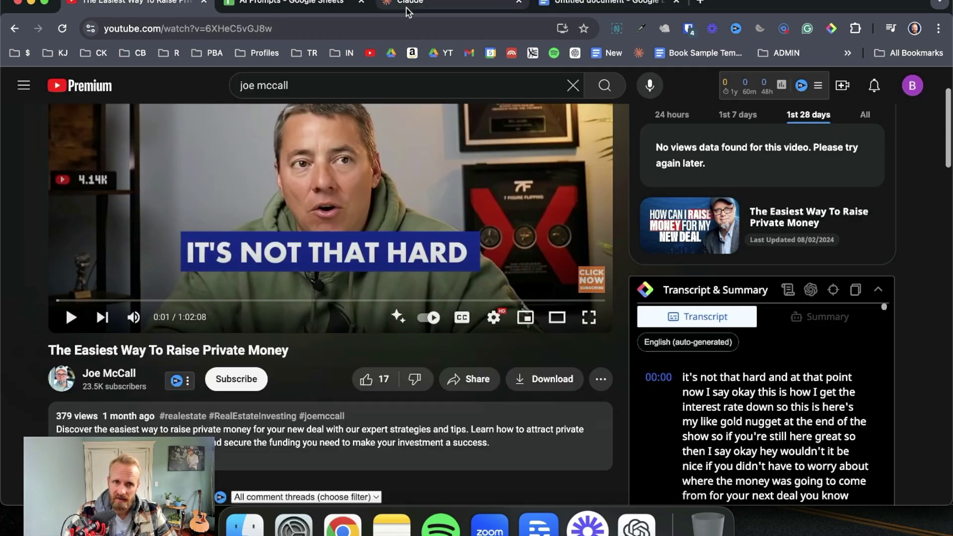
Review the quoted social media post in the chapter, then check the video and Claude chat
{"action": "left_click", "coordinate": [621, 6]}
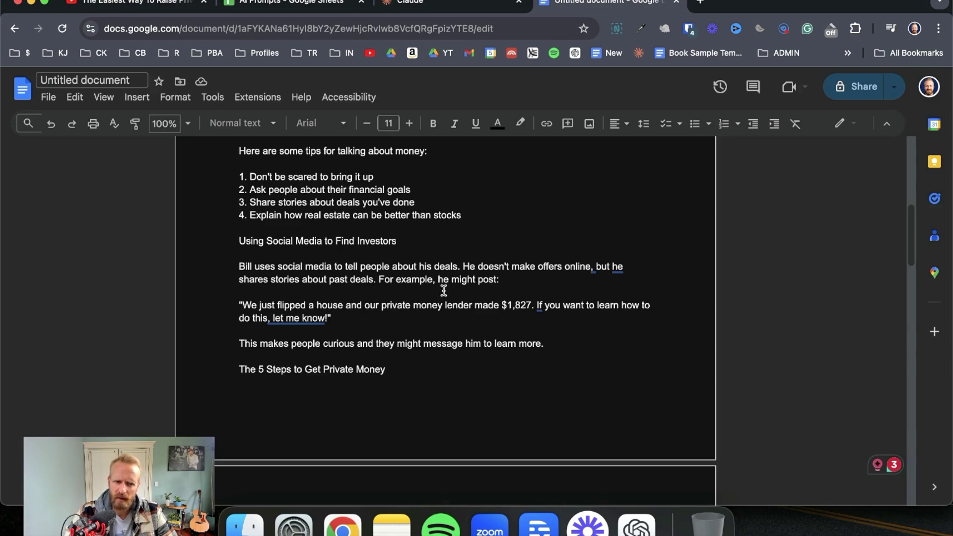
{"action": "left_click_drag", "start_coordinate": [332, 318], "coordinate": [233, 302]}
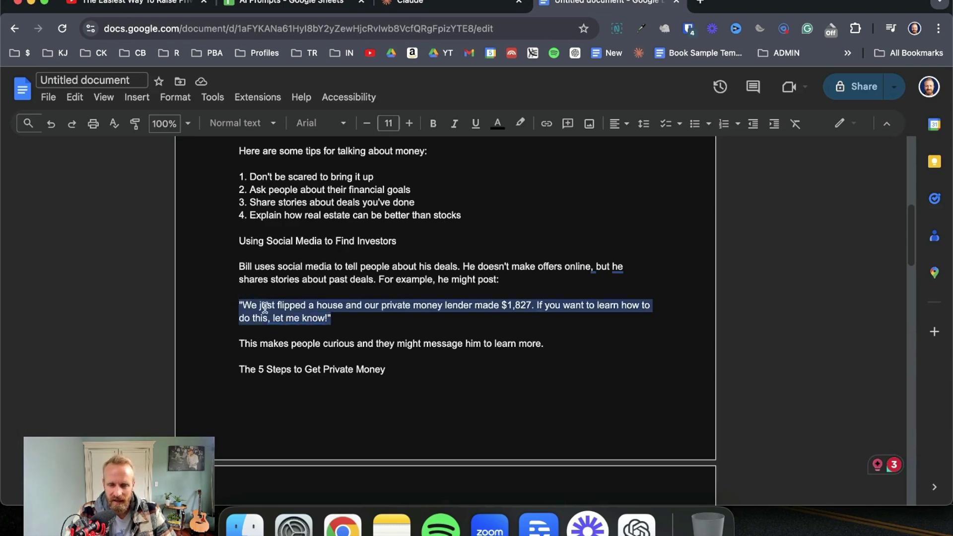
{"action": "left_click", "coordinate": [400, 322]}
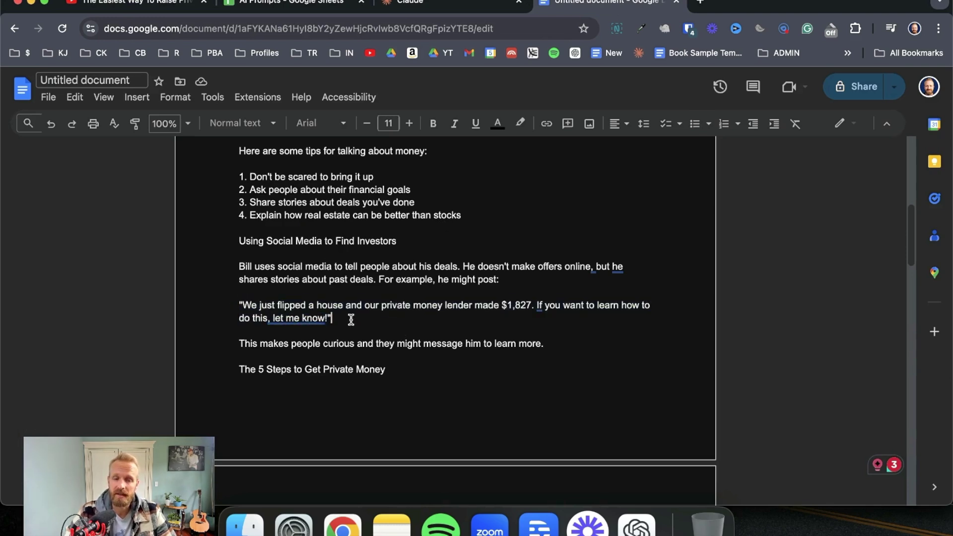
{"action": "left_click", "coordinate": [158, 5]}
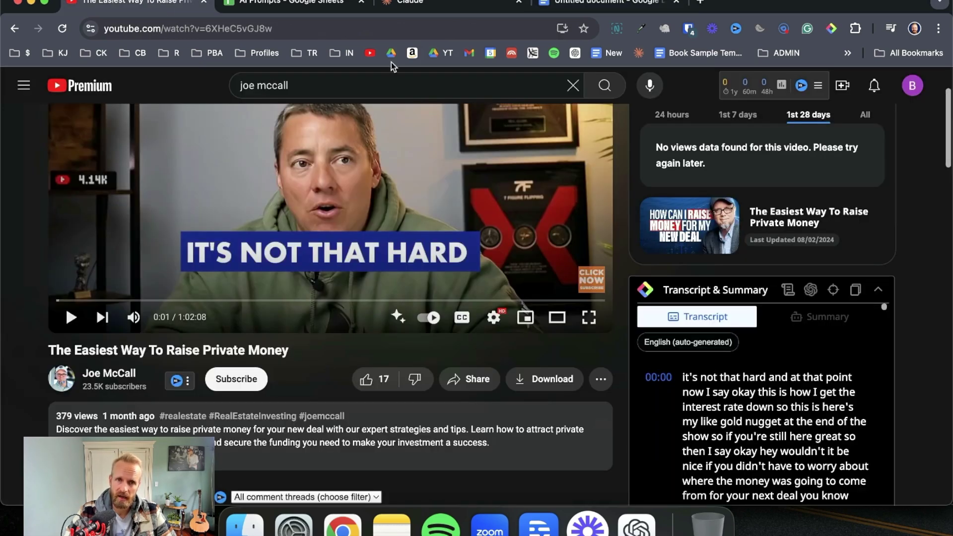
{"action": "left_click", "coordinate": [420, 8]}
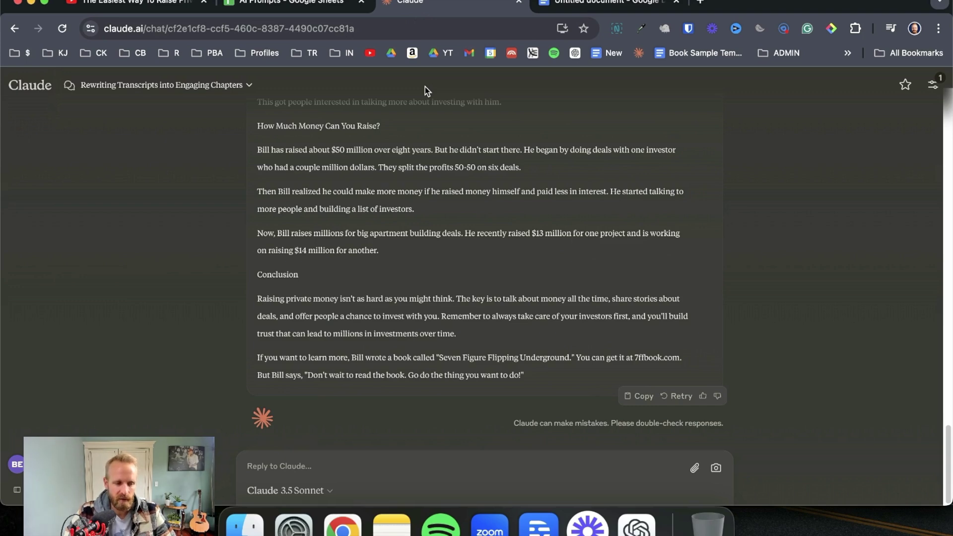
Switch from Claude back to the YouTube video page with its transcript
{"action": "left_click", "coordinate": [150, 4]}
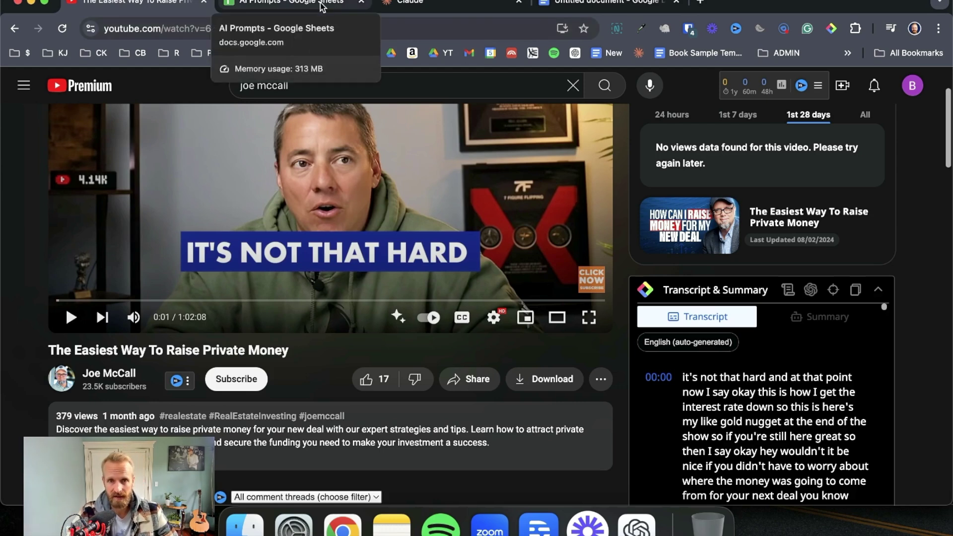
Reread the chapter in Google Docs, then scroll the YouTube video page down to its comments
{"action": "left_click", "coordinate": [590, 4]}
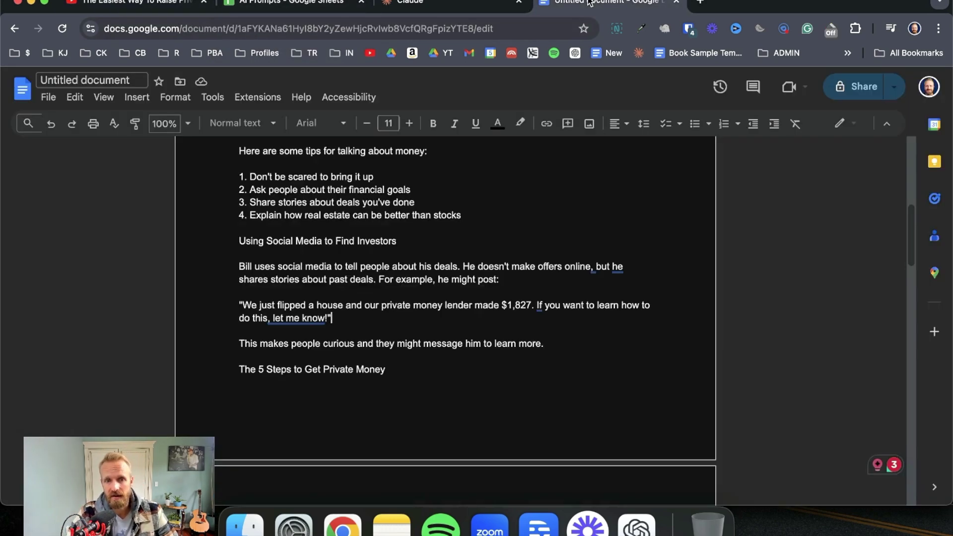
{"action": "scroll", "coordinate": [462, 282], "scroll_direction": "up", "scroll_amount": 10}
{"action": "scroll", "coordinate": [456, 285], "scroll_direction": "down", "scroll_amount": 8}
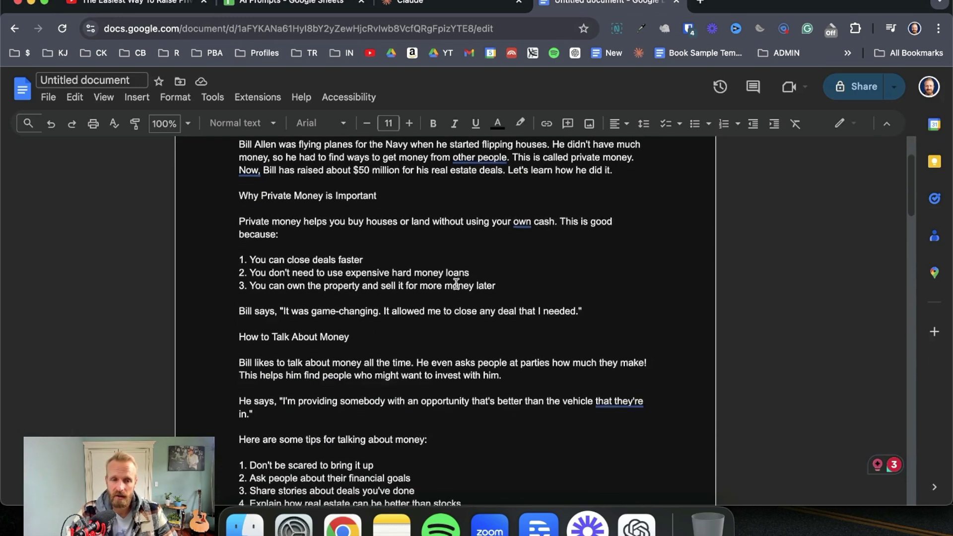
{"action": "scroll", "coordinate": [455, 280], "scroll_direction": "down", "scroll_amount": 15}
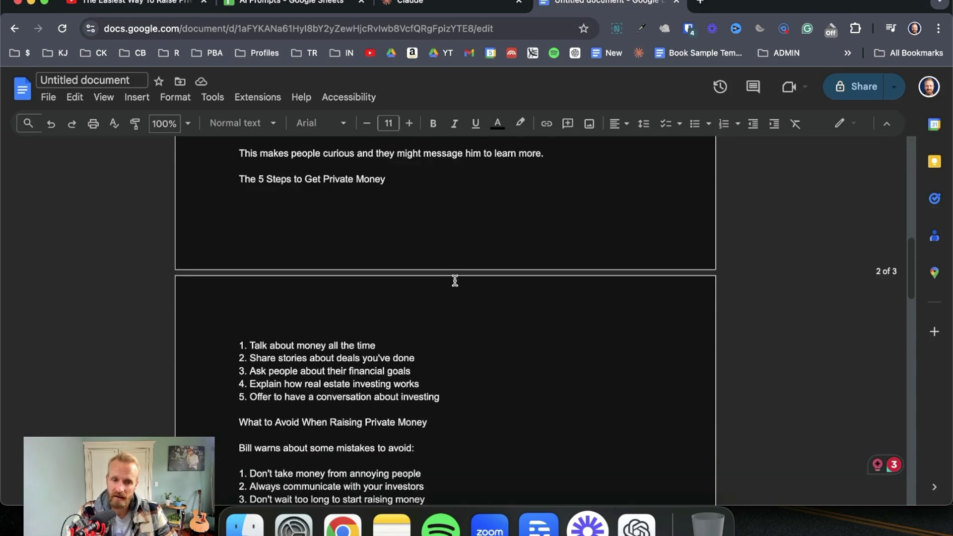
{"action": "scroll", "coordinate": [459, 284], "scroll_direction": "up", "scroll_amount": 15}
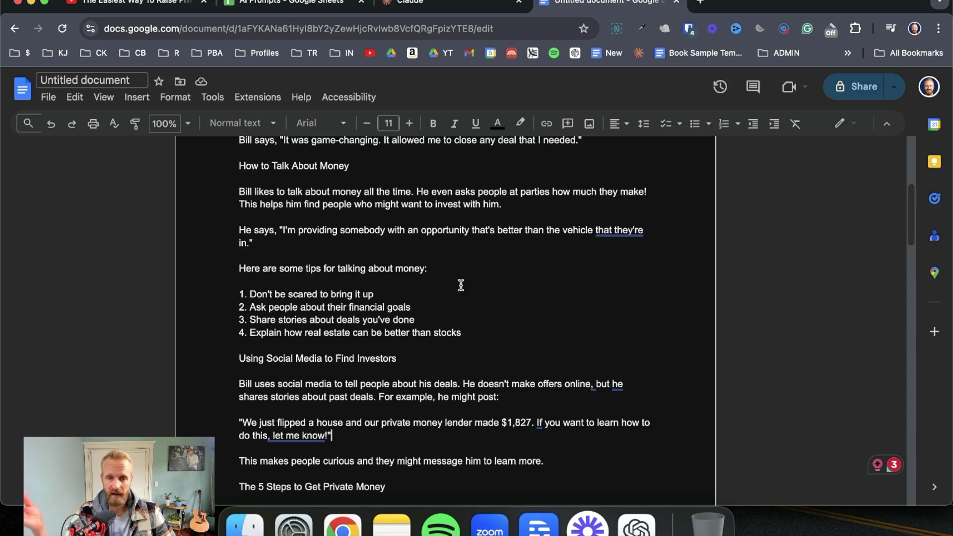
{"action": "left_click", "coordinate": [144, 11]}
{"action": "scroll", "coordinate": [265, 316], "scroll_direction": "down", "scroll_amount": 3}
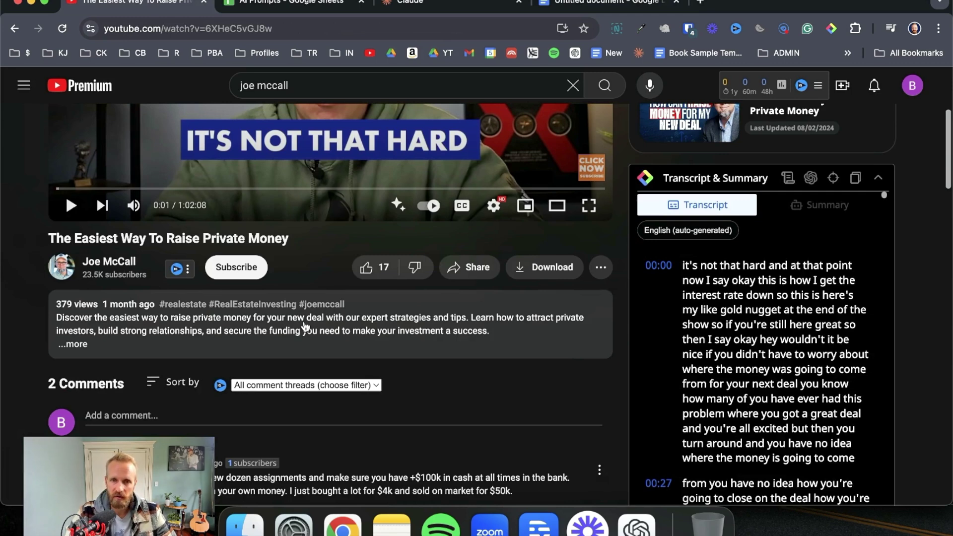
Check the chapter in Docs, then return to the Claude conversation ending with the chapter's Conclusion
{"action": "scroll", "coordinate": [305, 326], "scroll_direction": "up", "scroll_amount": 2}
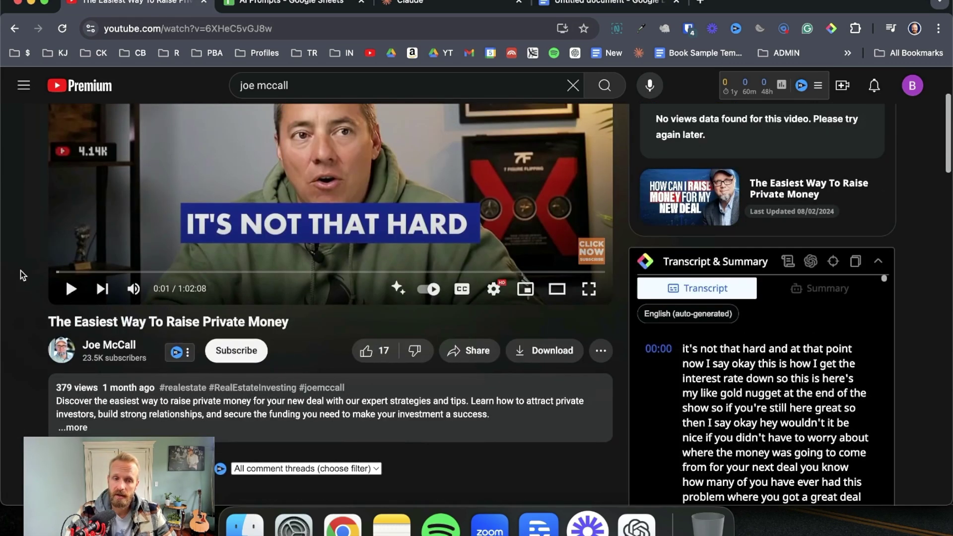
{"action": "scroll", "coordinate": [28, 274], "scroll_direction": "up", "scroll_amount": 3}
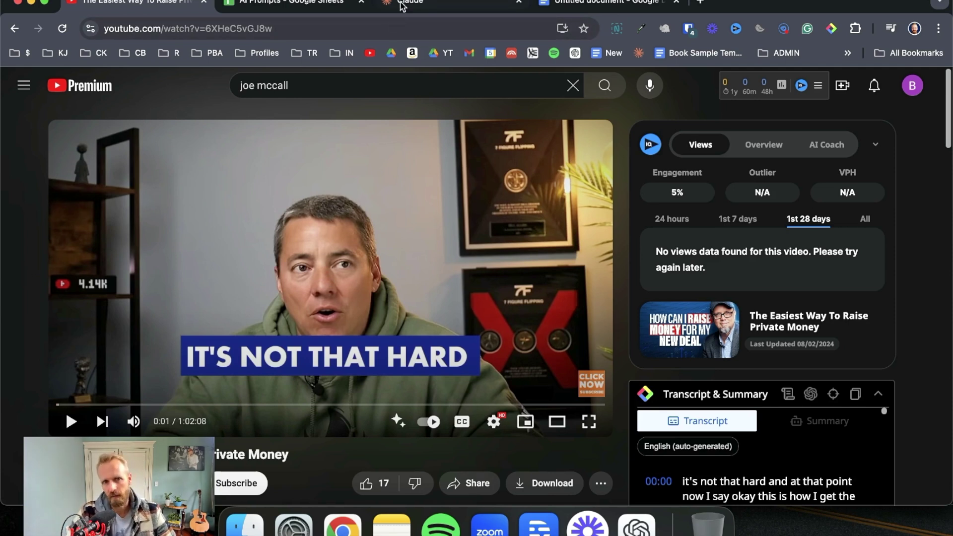
{"action": "left_click", "coordinate": [557, 5]}
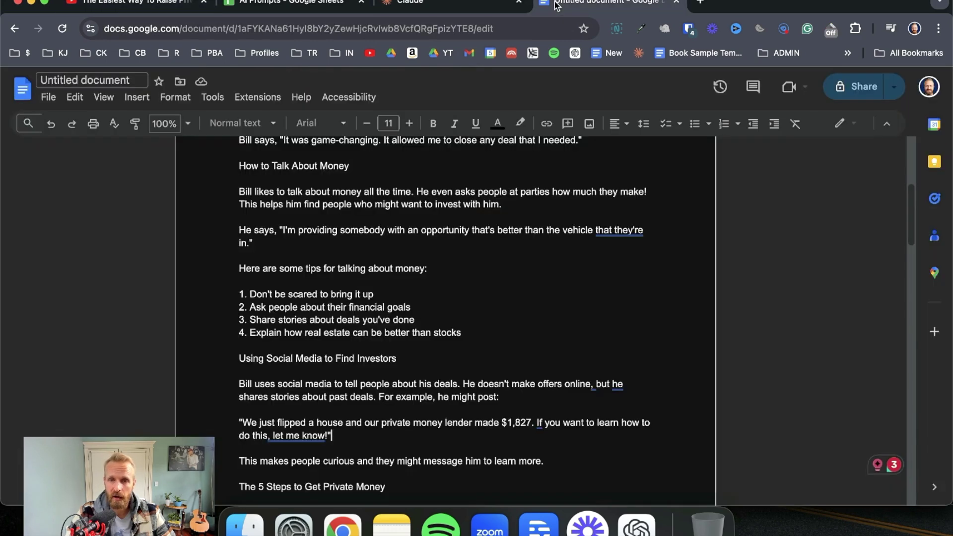
{"action": "left_click", "coordinate": [149, 4]}
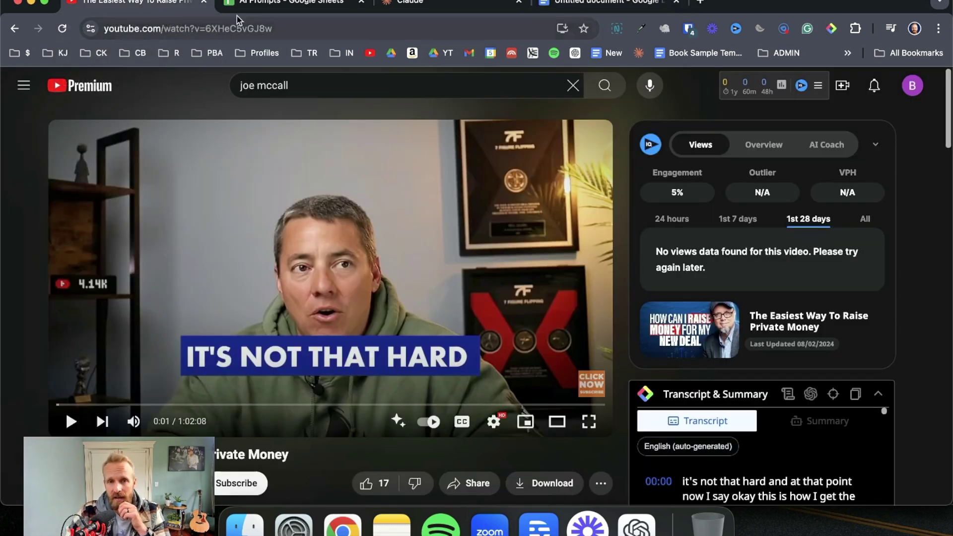
{"action": "left_click", "coordinate": [420, 2]}
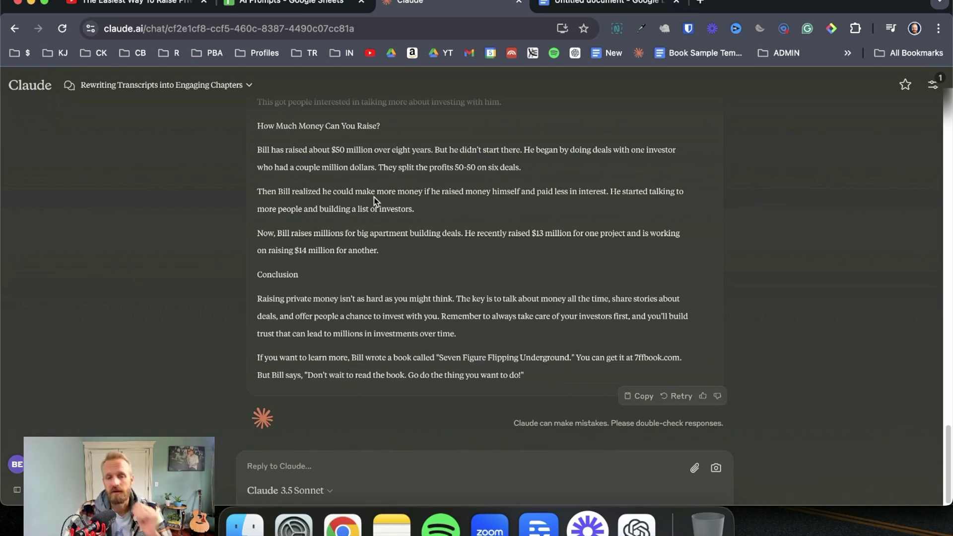
{"action": "scroll", "coordinate": [372, 221], "scroll_direction": "up", "scroll_amount": 10}
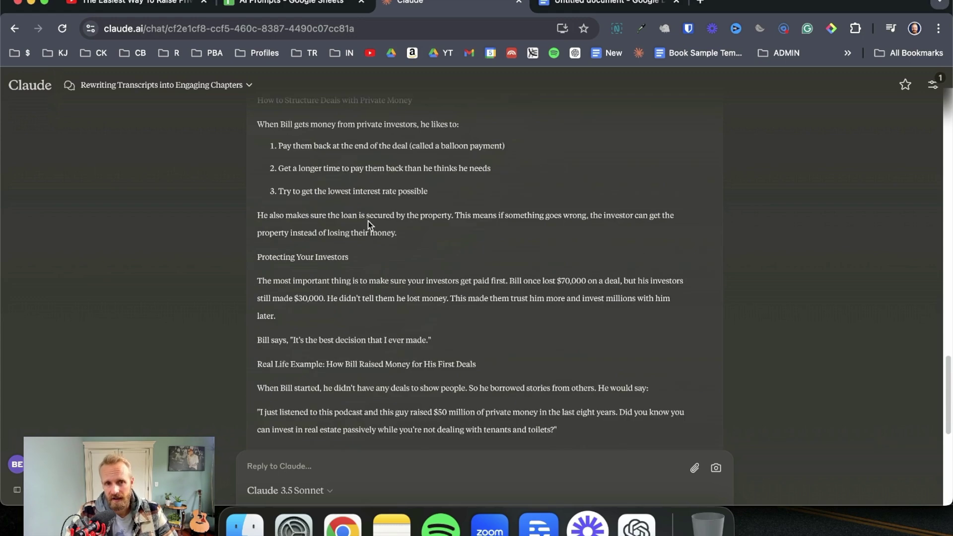
{"action": "scroll", "coordinate": [369, 224], "scroll_direction": "down", "scroll_amount": 10}
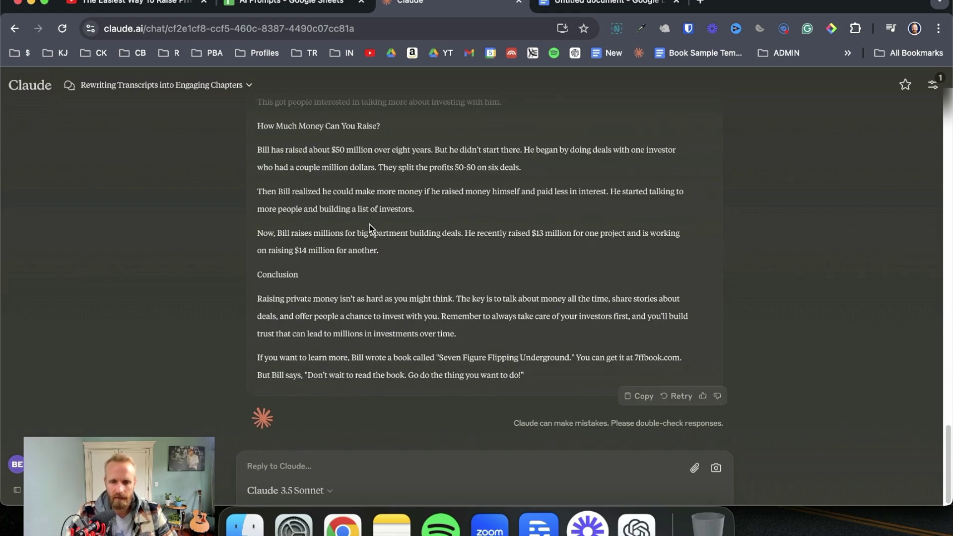